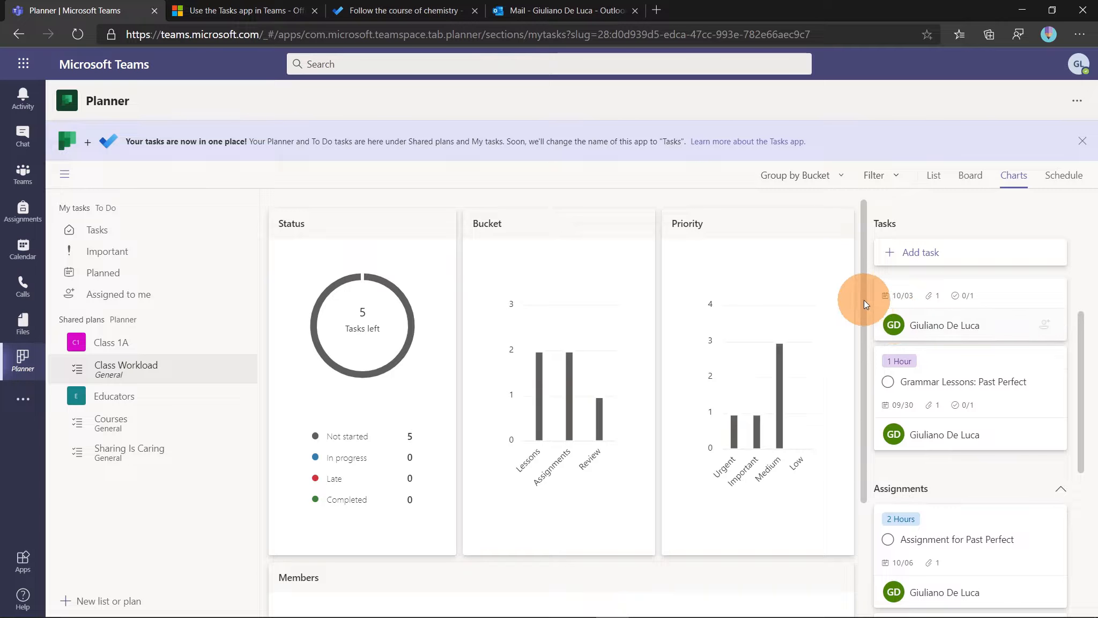
- Look over the Class Workload plan's charts and switch the plan to the Schedule view
left_click_drag(863, 298, 874, 258)
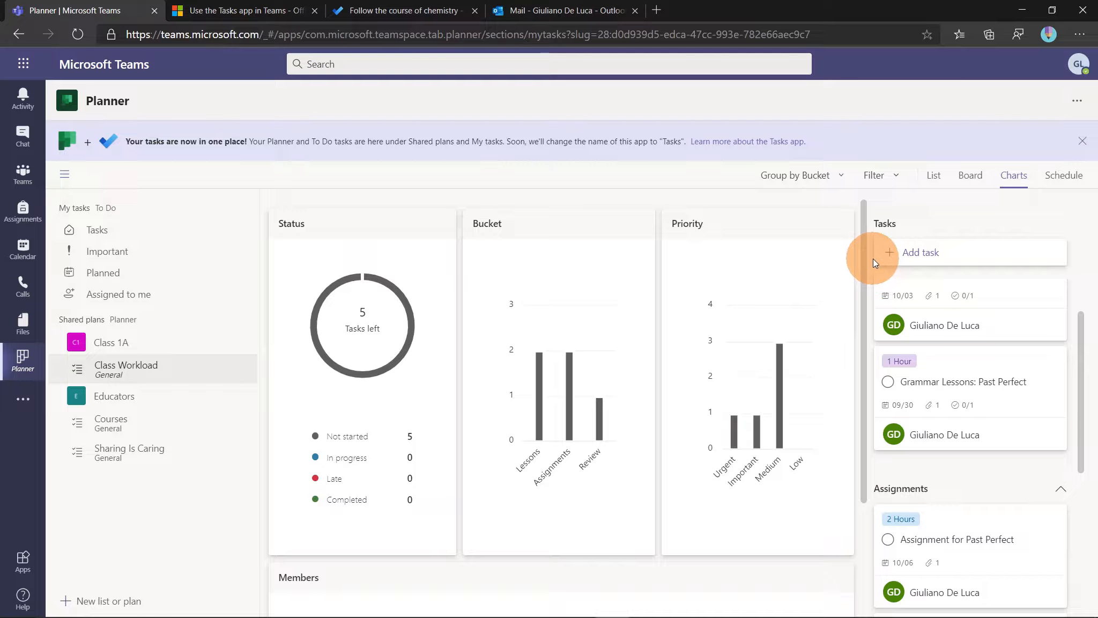
left_click(1071, 185)
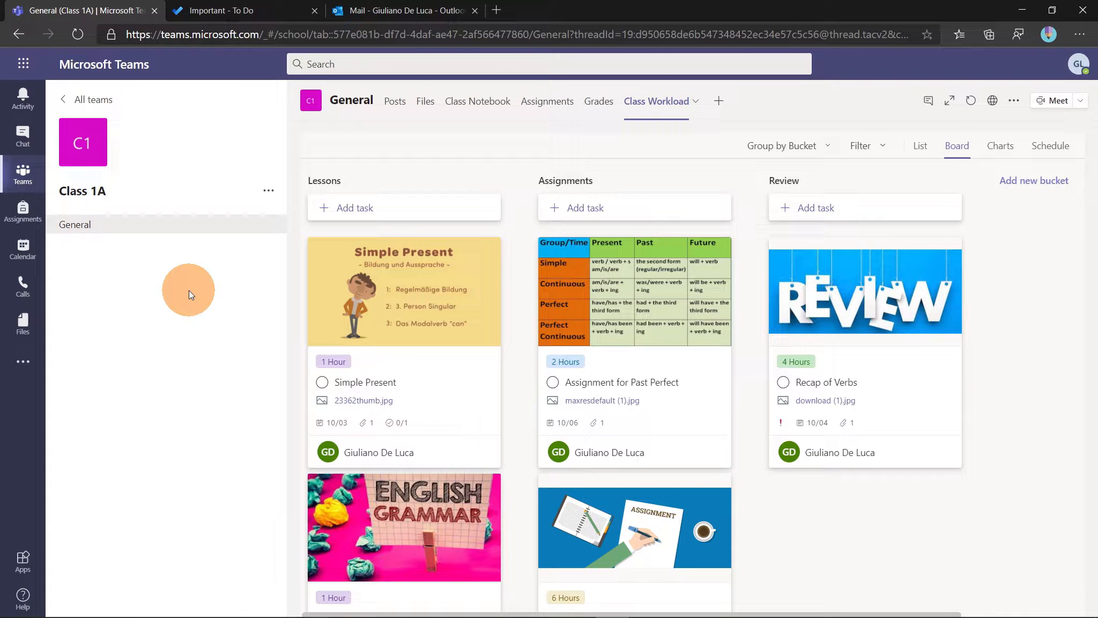
- Search the additional Teams apps for "plann" and open the Planner app
left_click(19, 374)
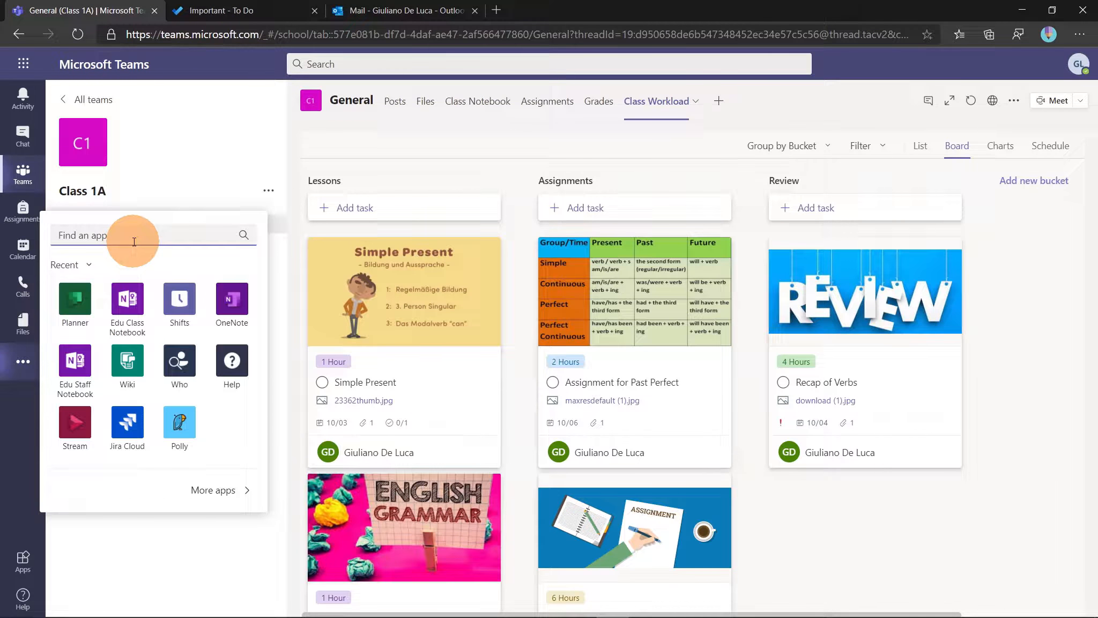
type("planer")
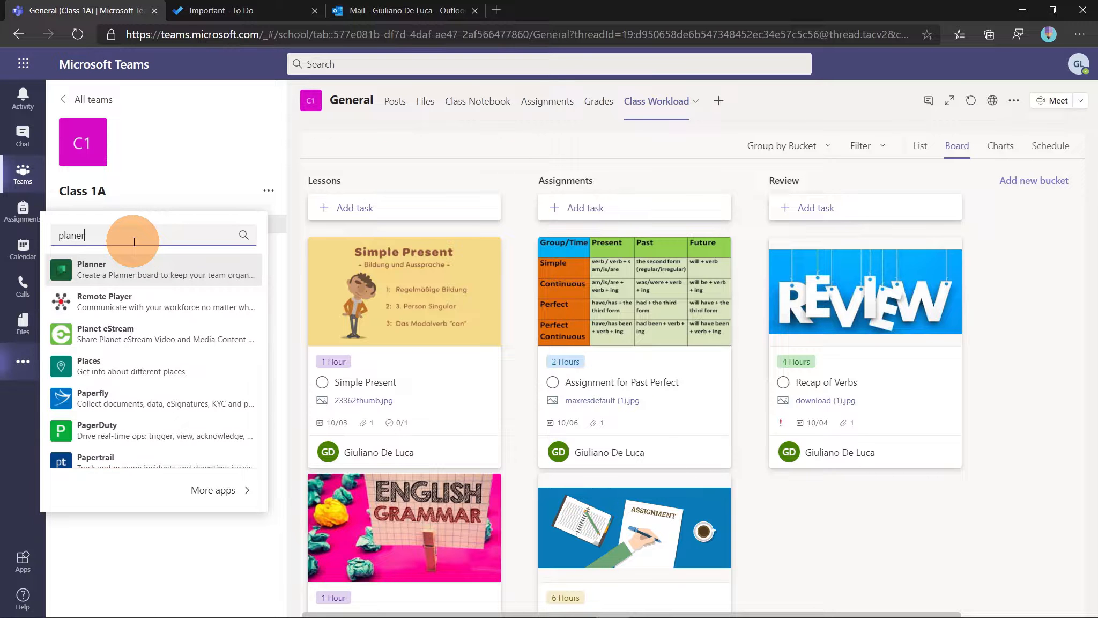
key("BackSpace")
key("BackSpace")
type("n")
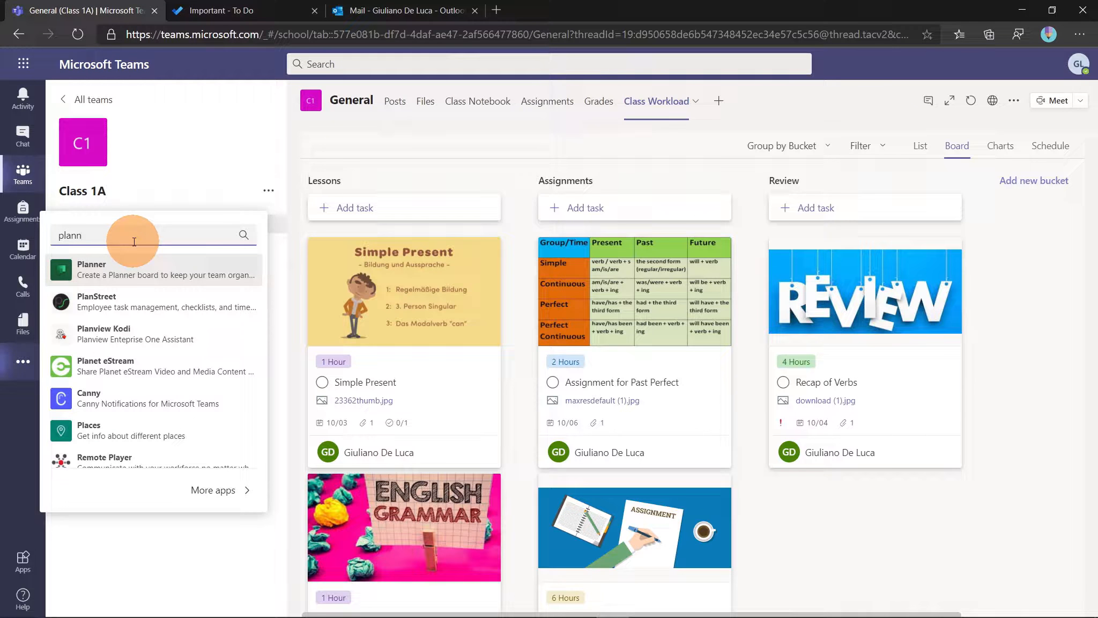
left_click(110, 275)
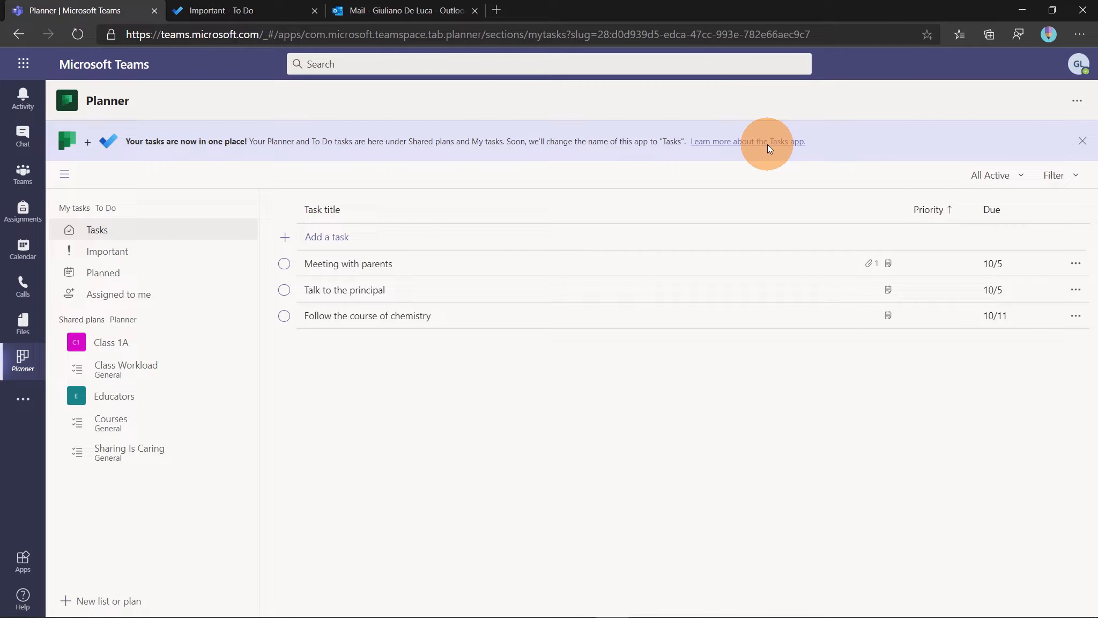
- Open the support article on the Tasks app, read down to its My tasks section, and return to Planner
left_click(768, 145)
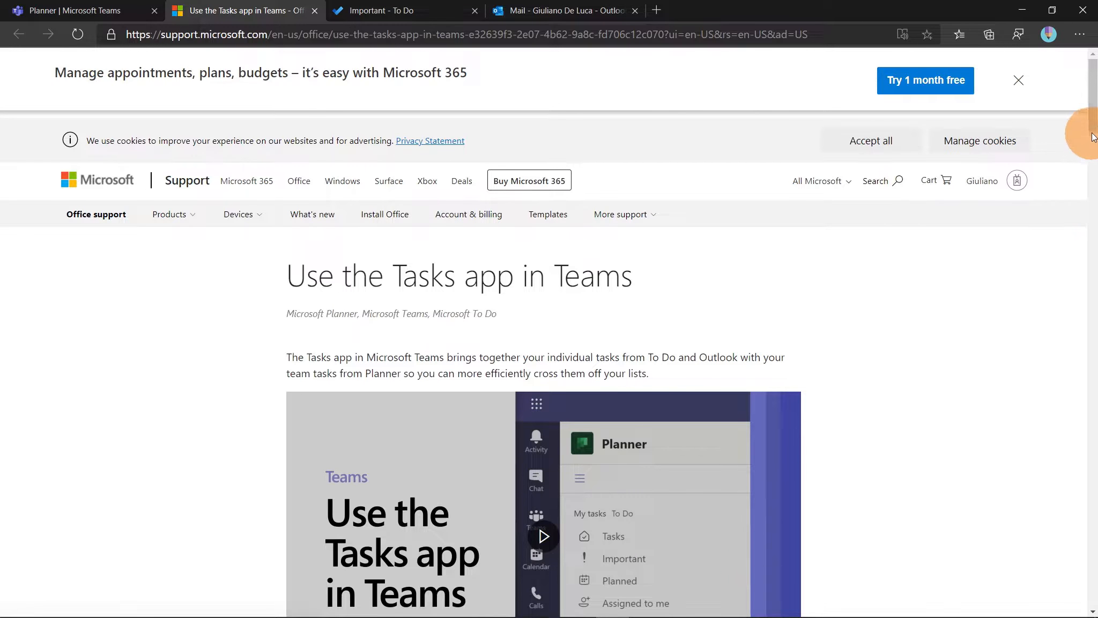
left_click_drag(1093, 119, 1094, 333)
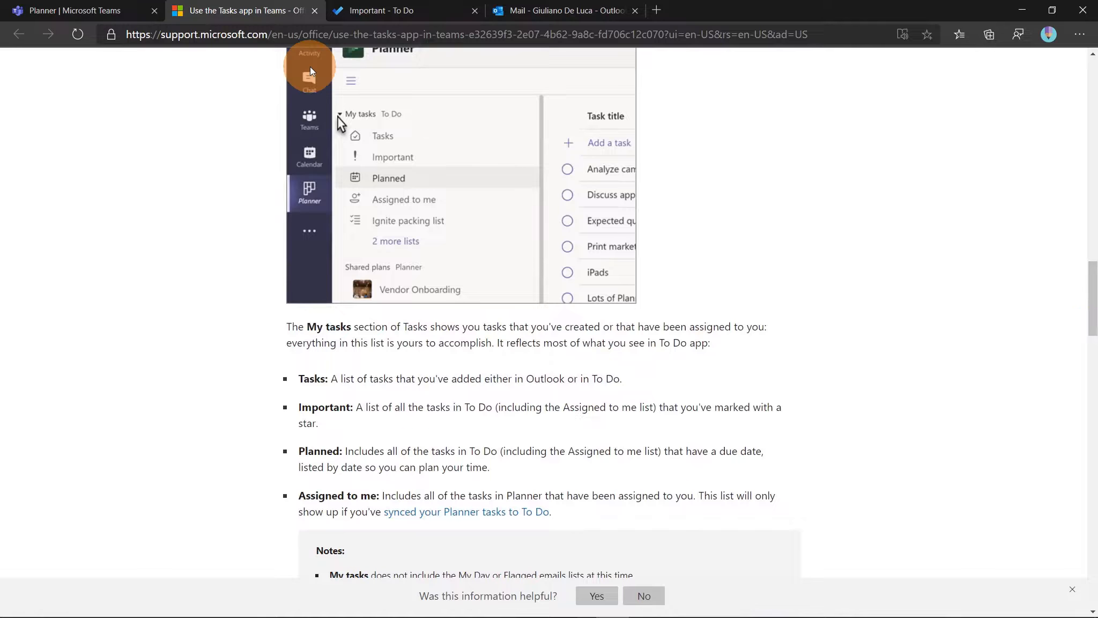
left_click(94, 10)
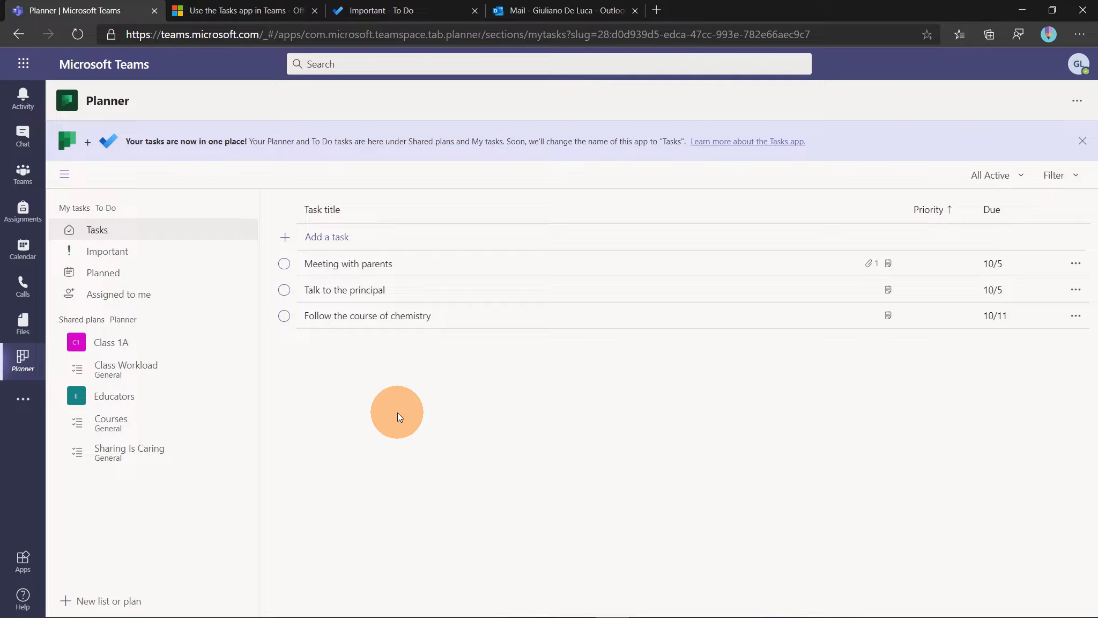
- Switch to To Do, view the My Day and Tasks lists for comparison, and return to Planner in Teams
left_click(404, 16)
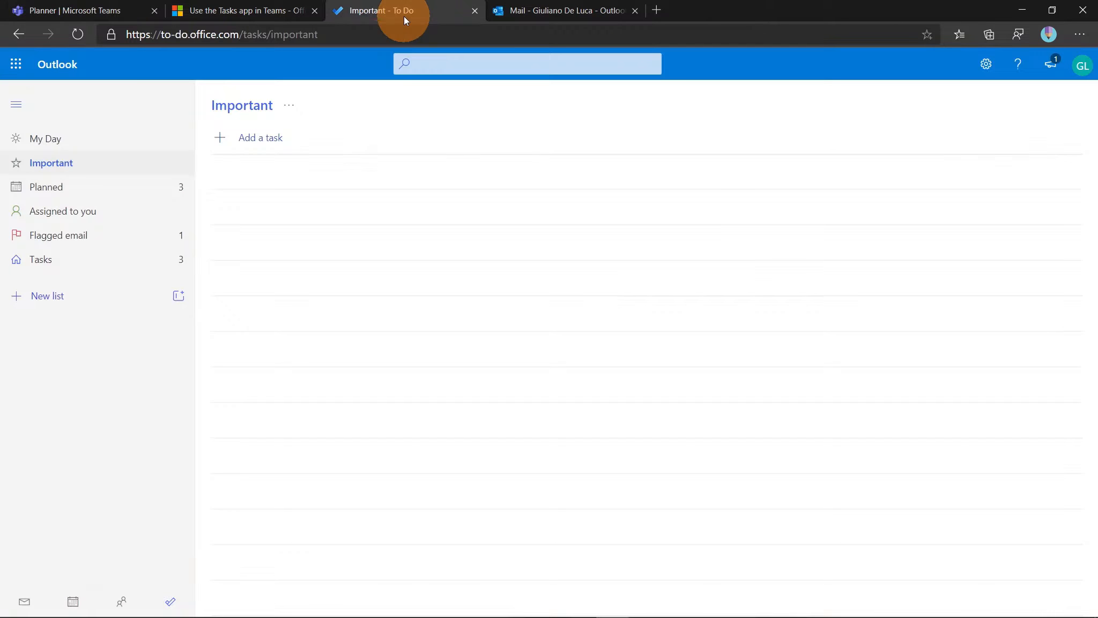
left_click(59, 137)
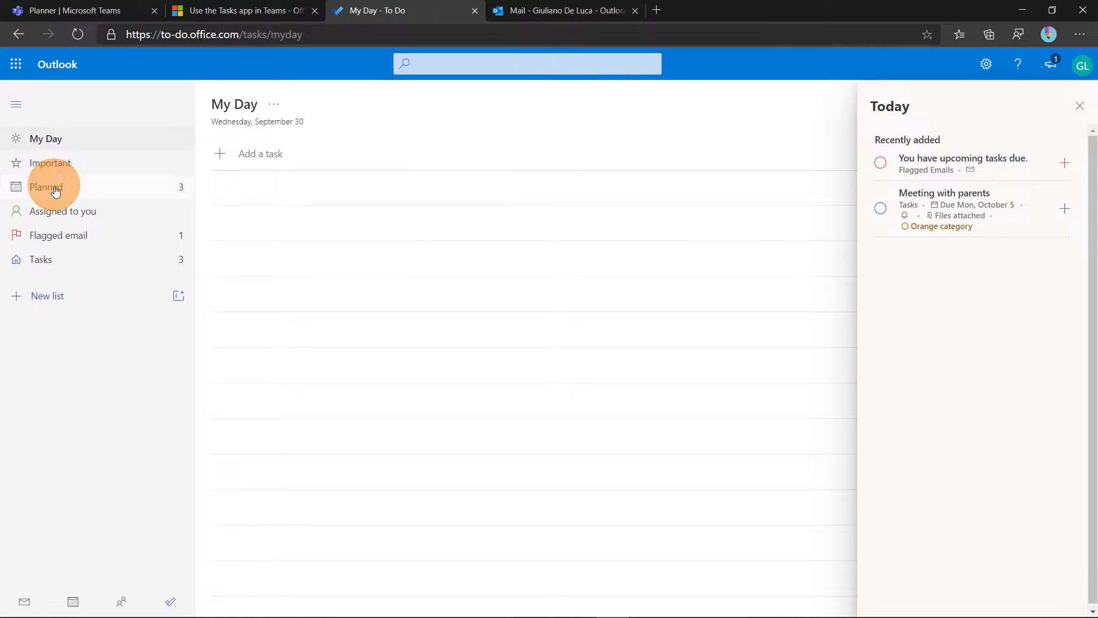
left_click(28, 259)
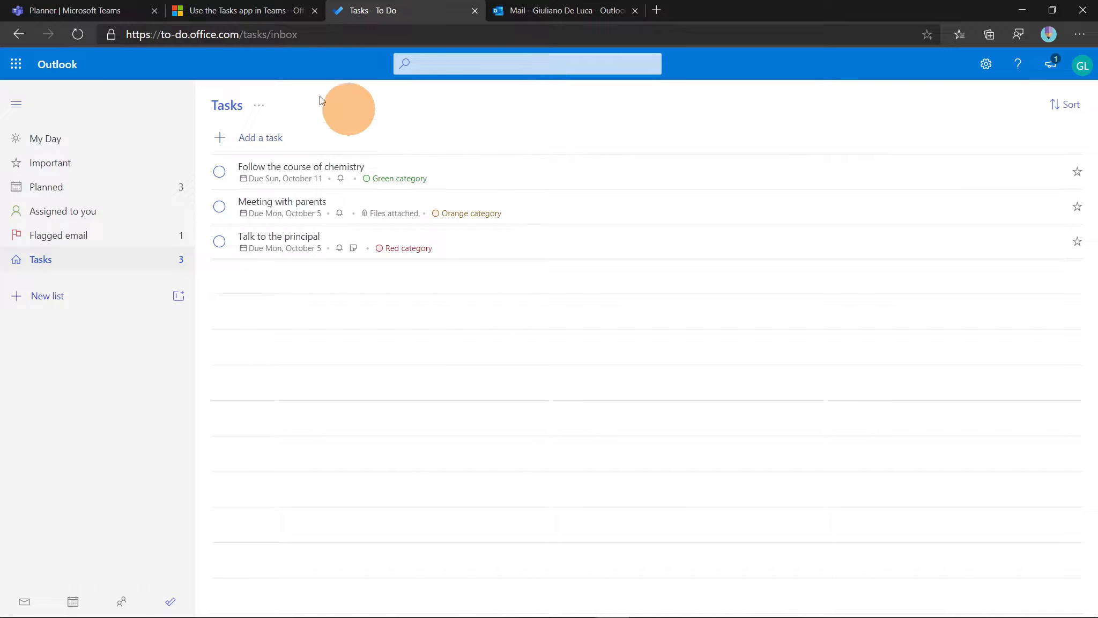
left_click(86, 10)
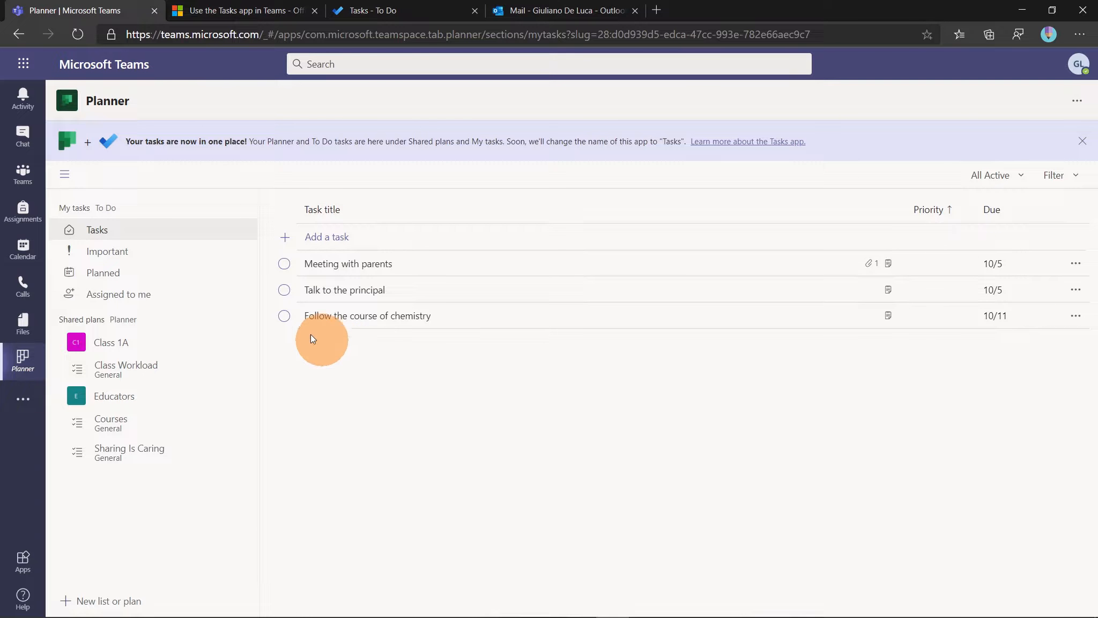
- View the Important and Planned task lists, and inspect the details of the "Follow the course of chemistry" task
left_click(145, 259)
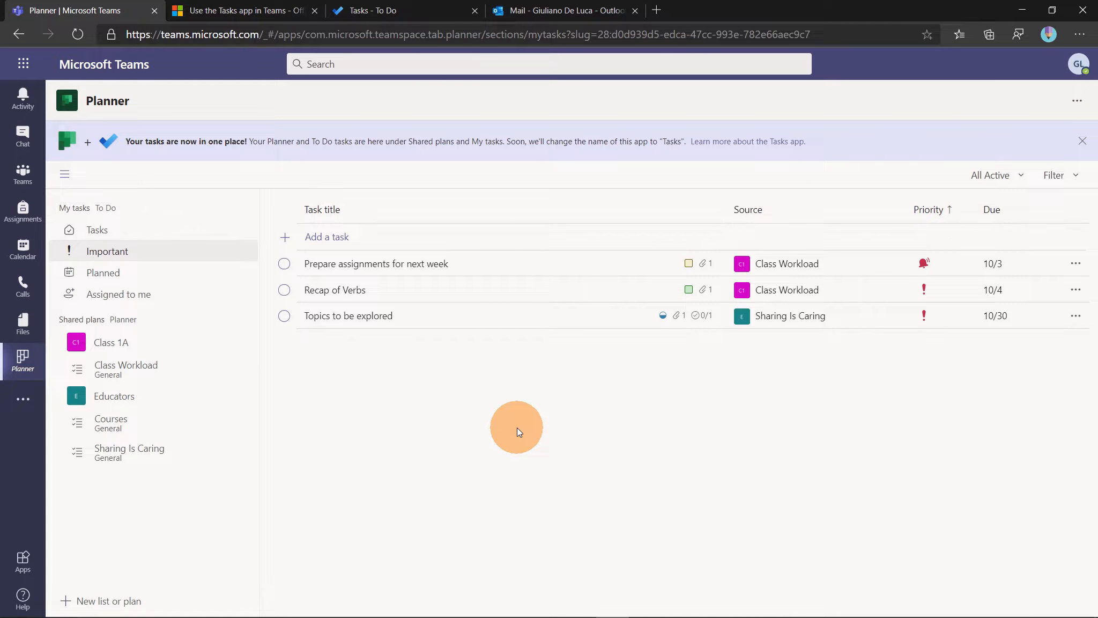
left_click(152, 275)
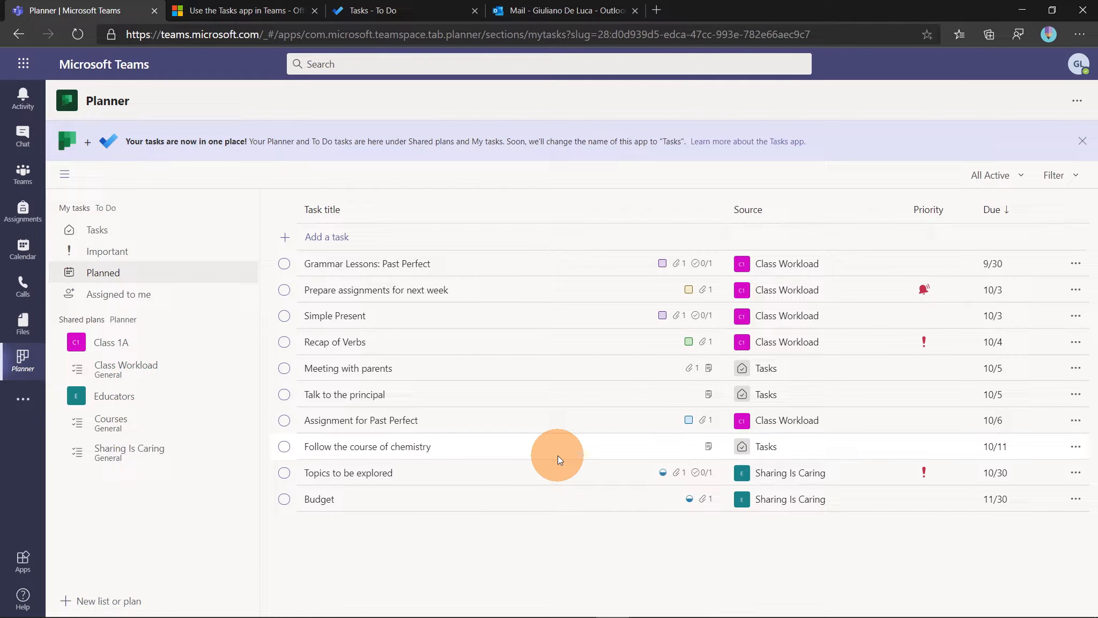
left_click(365, 447)
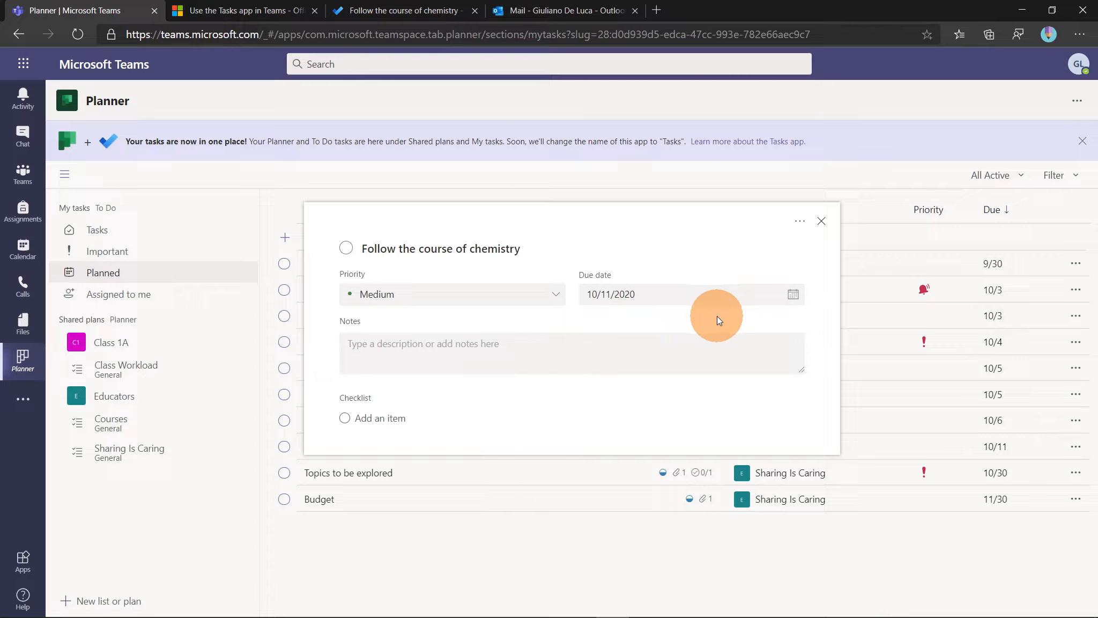
left_click(821, 226)
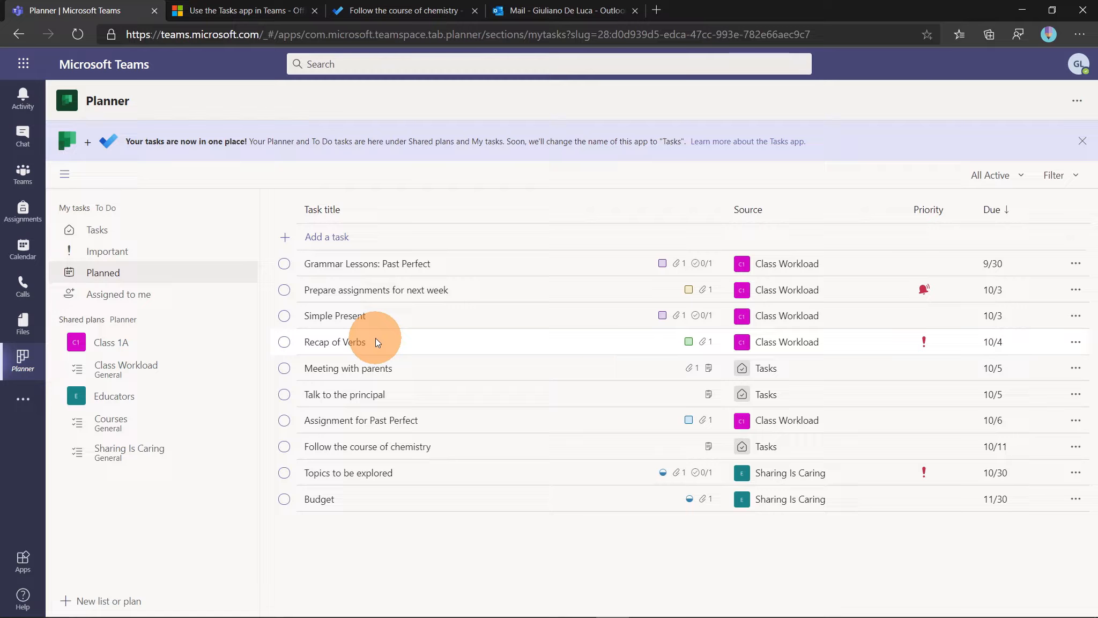
- Examine the details and colour labels of the "Simple Present" task, then close it
left_click(352, 318)
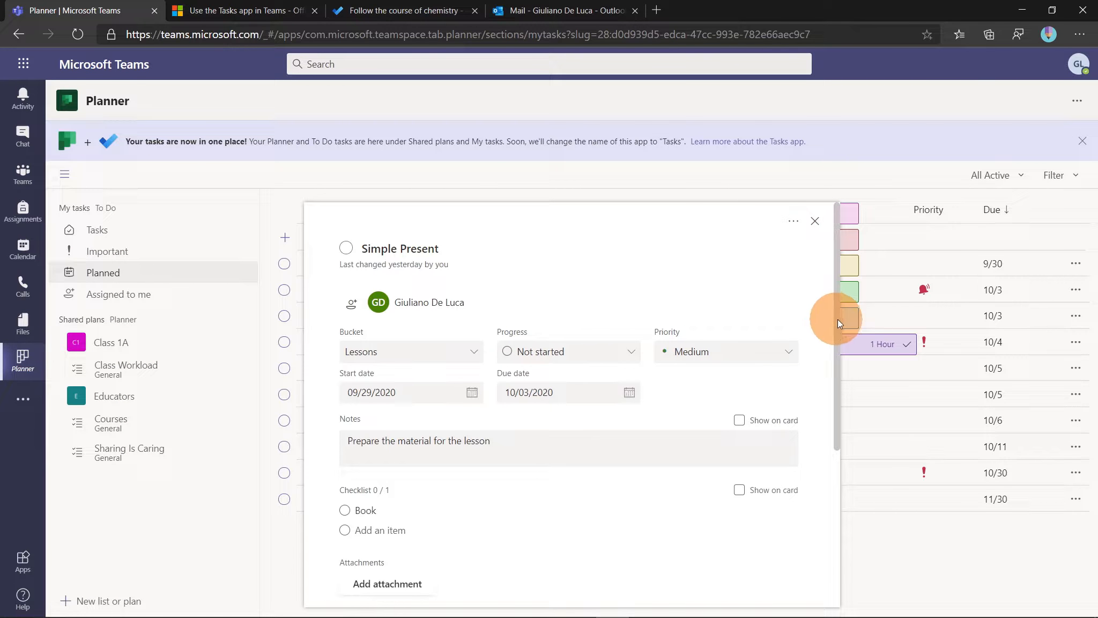
mouse_move(838, 320)
left_mouse_down()
mouse_move(842, 479)
mouse_move(834, 316)
left_mouse_up()
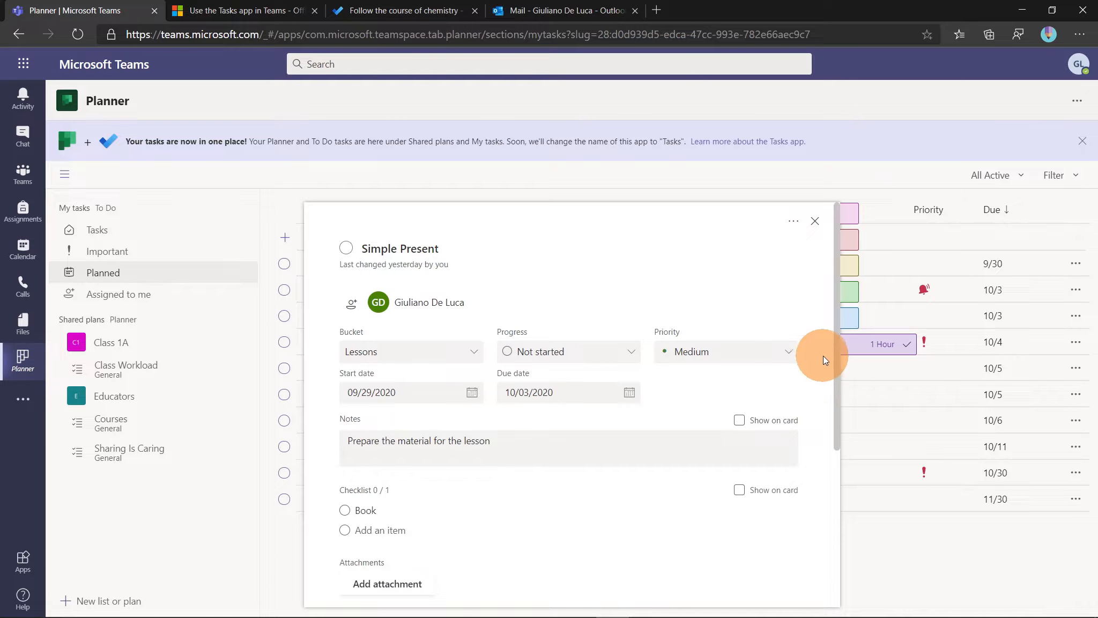
mouse_move(838, 363)
left_mouse_down()
mouse_move(832, 490)
mouse_move(834, 356)
left_mouse_up()
mouse_move(862, 219)
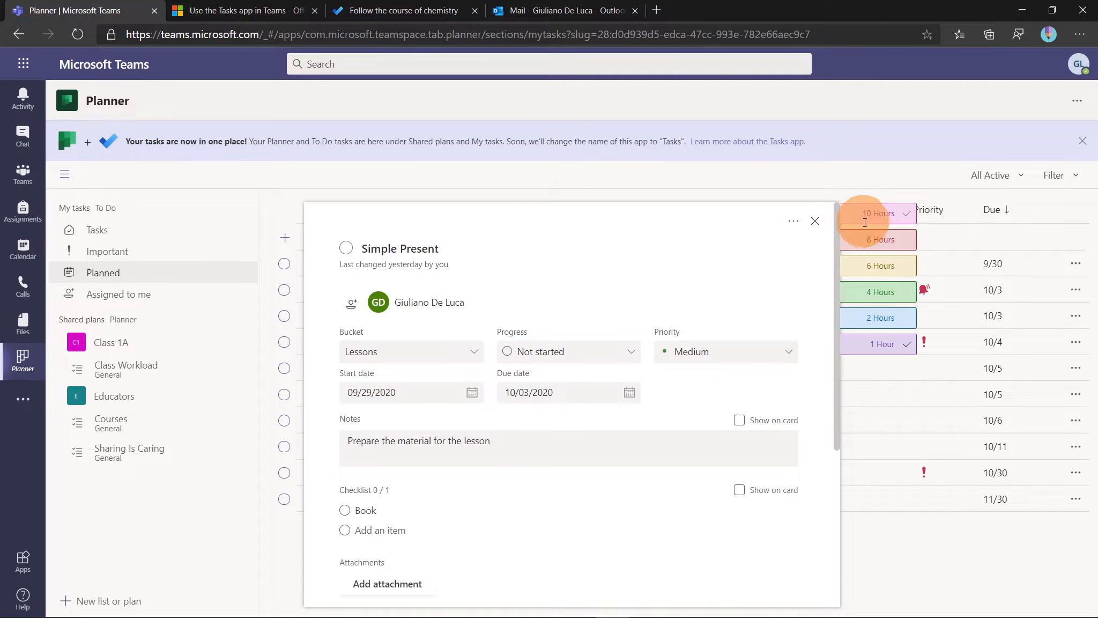
left_click(816, 221)
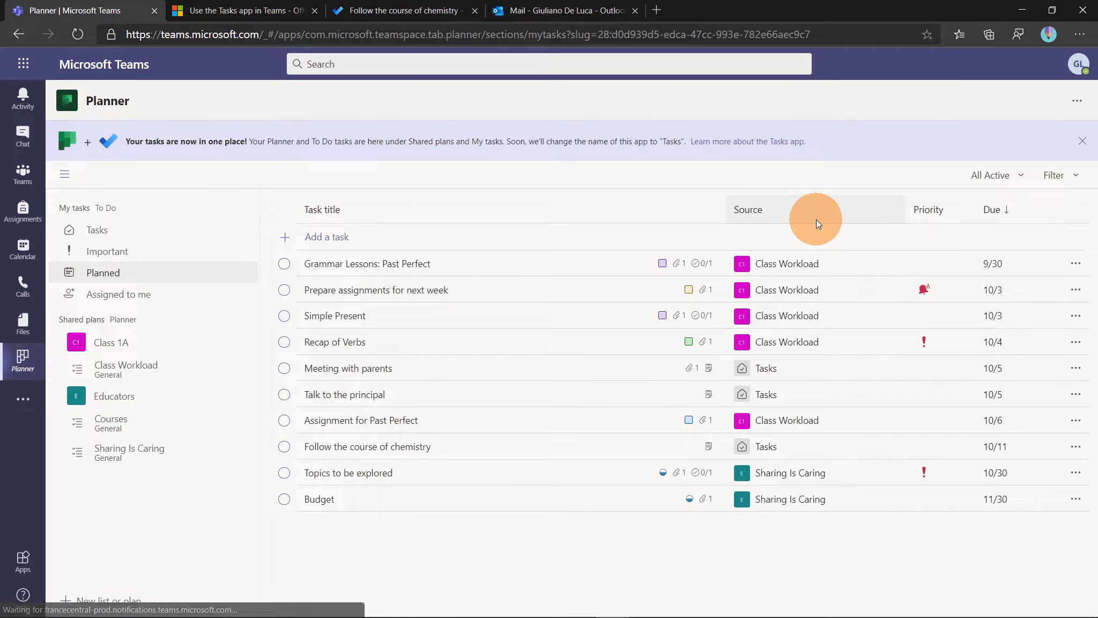
- Select the "Prepare assignments for next week" task and examine its progress, priority, due date and additional actions above the list
left_click(658, 290)
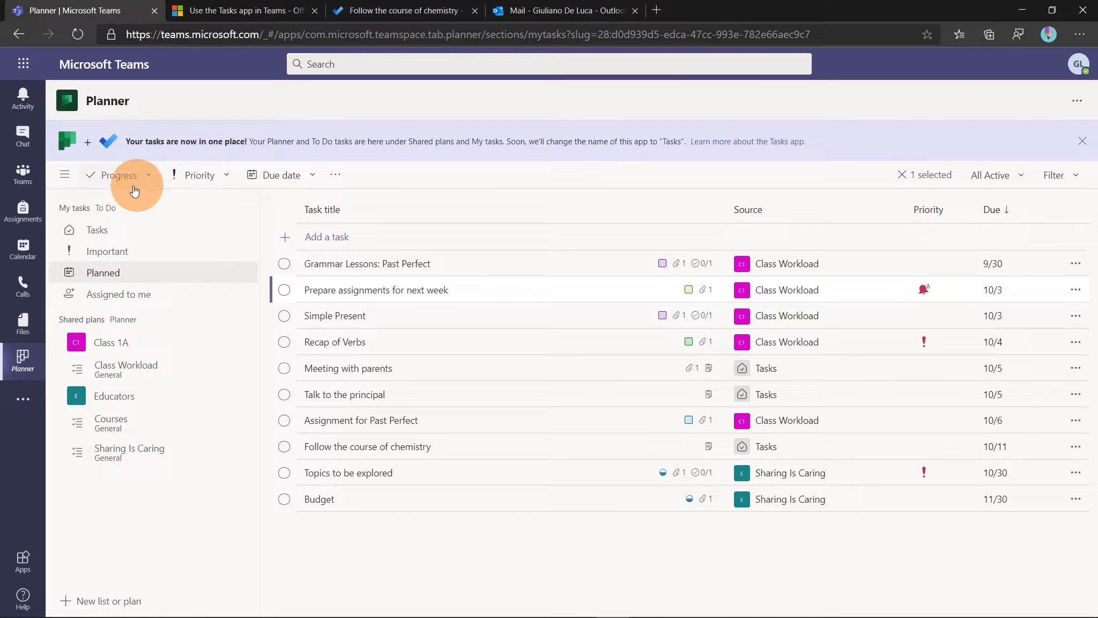
left_click(148, 177)
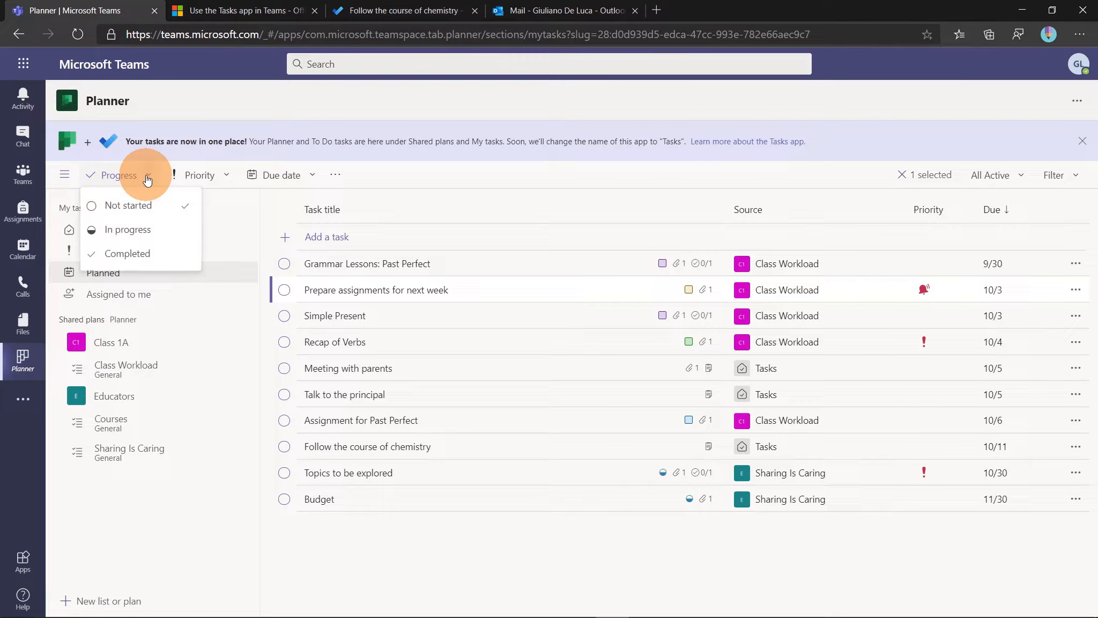
left_click(228, 177)
left_click(299, 177)
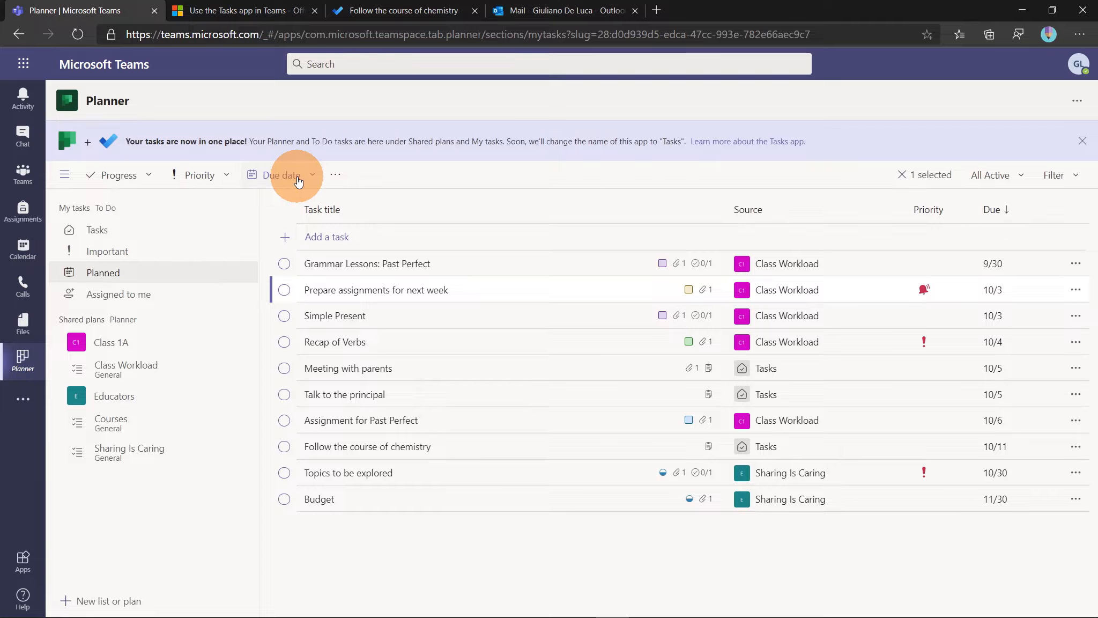
left_click(680, 310)
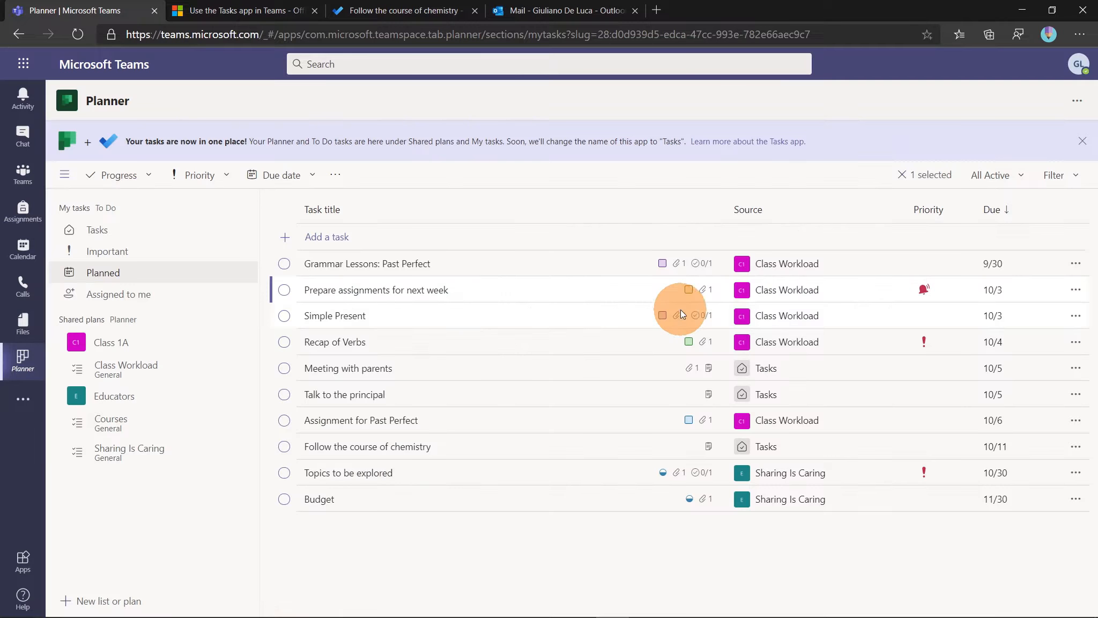
left_click(336, 176)
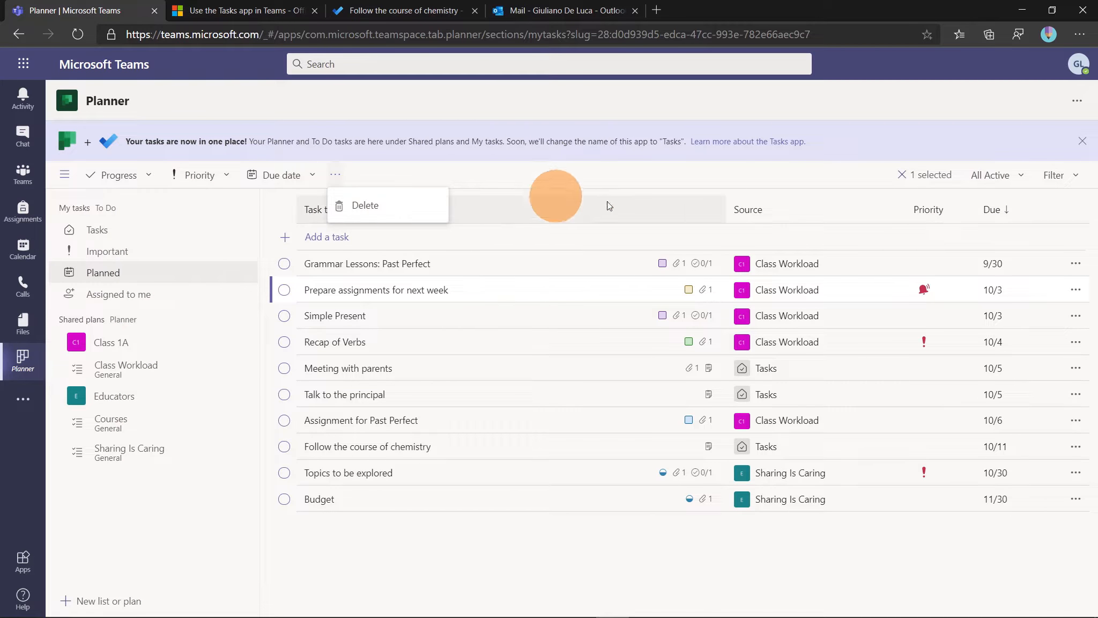
left_click(717, 181)
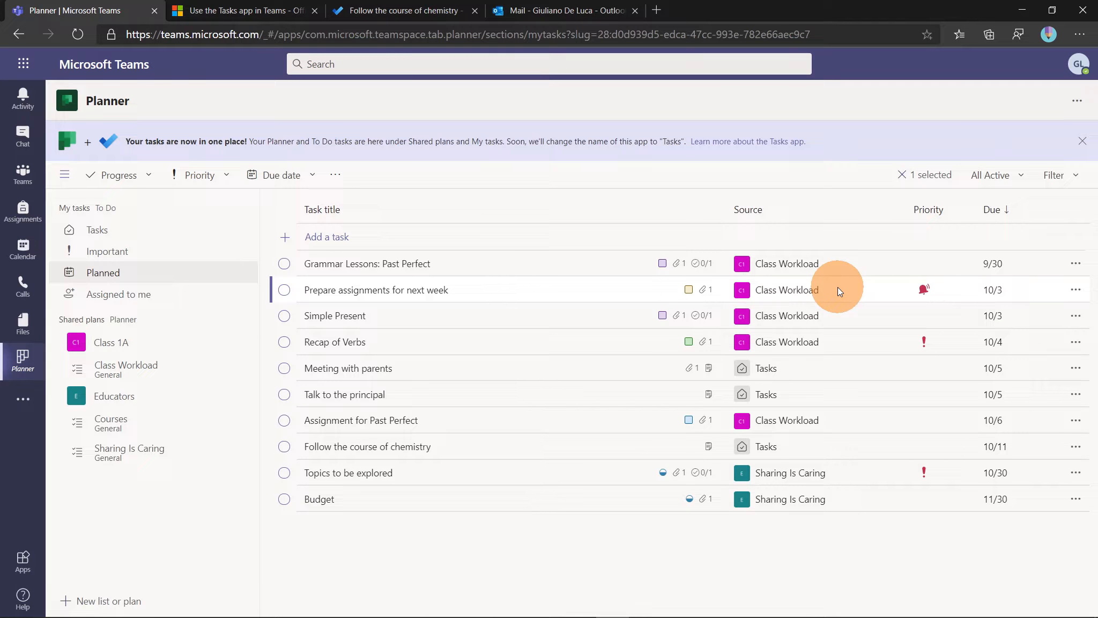
- Examine the Progress, Priority and Bucket choices in the "Prepare assignments for next week" task's own options, then dismiss them and deselect the task
left_click(1076, 291)
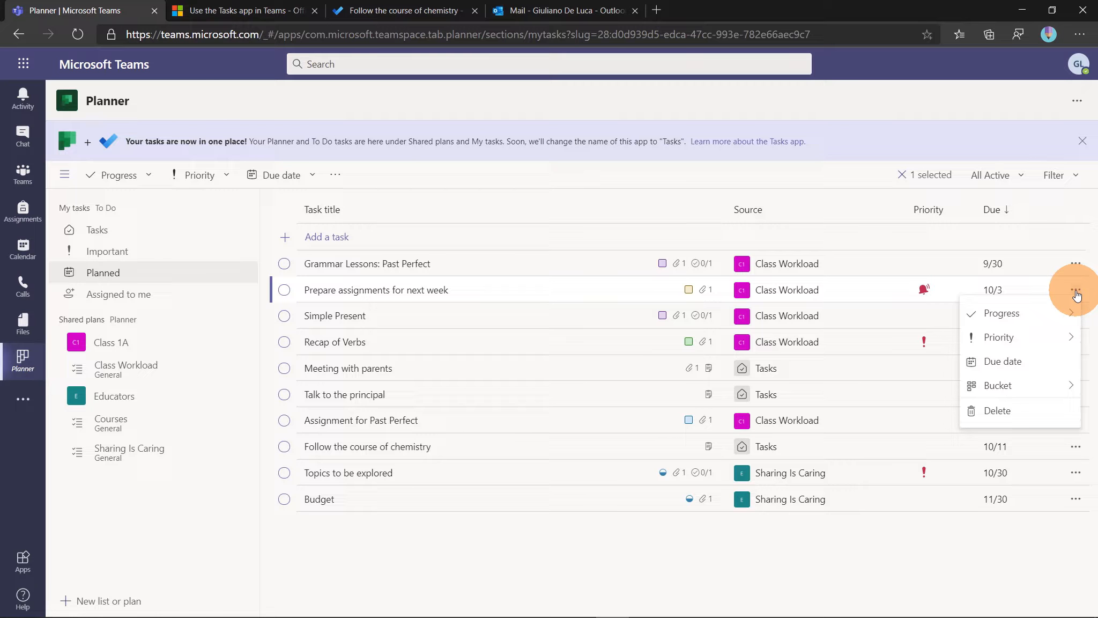
mouse_move(1035, 318)
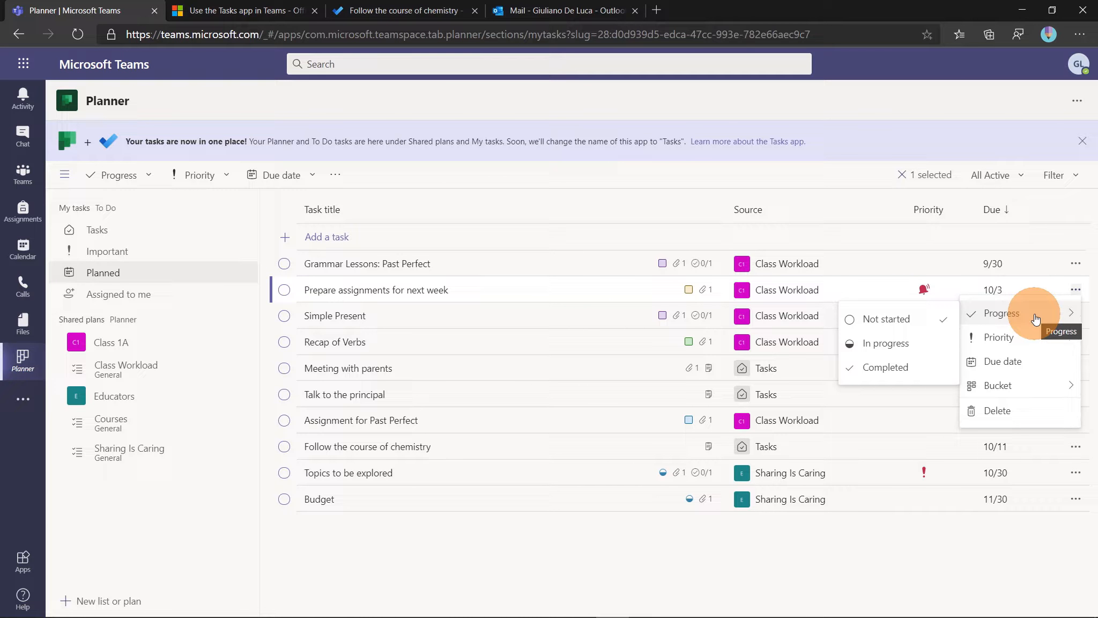
mouse_move(1035, 337)
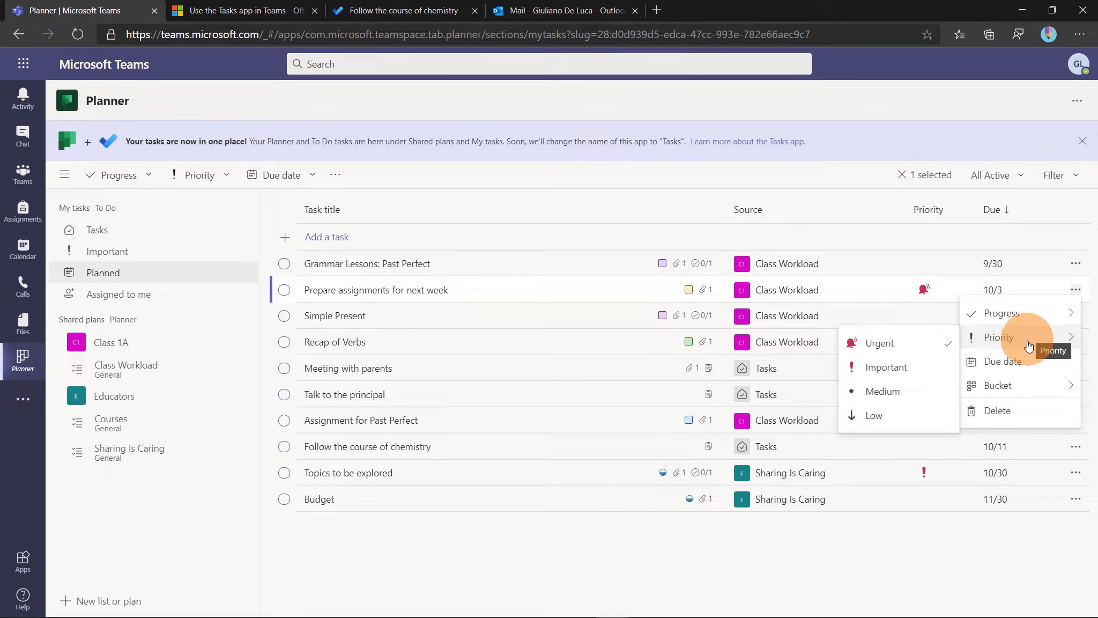
mouse_move(1023, 387)
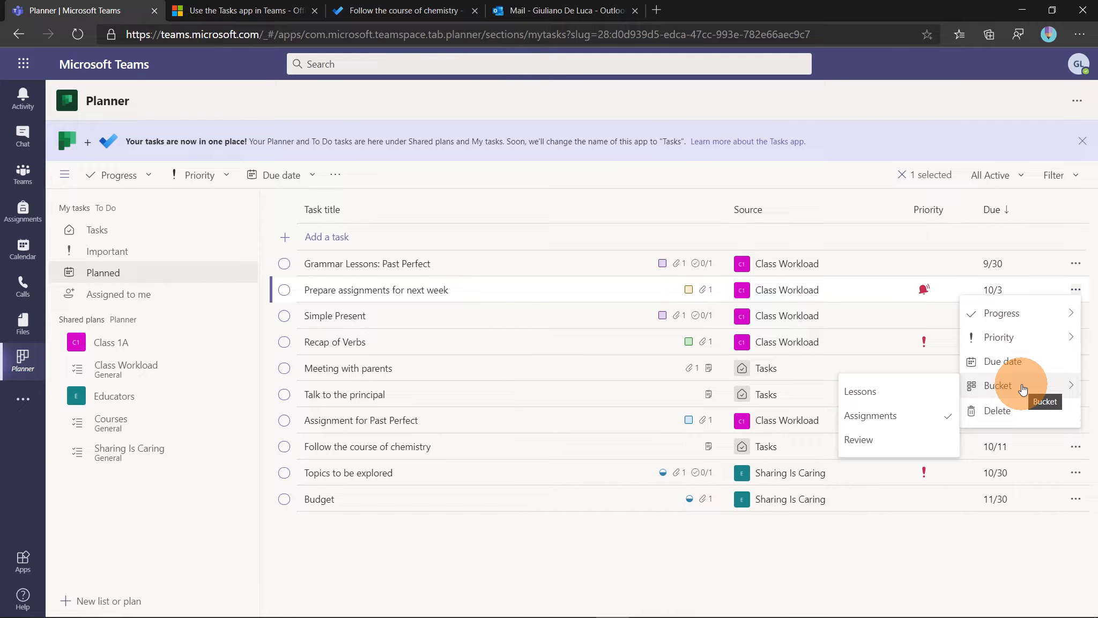
left_click(681, 231)
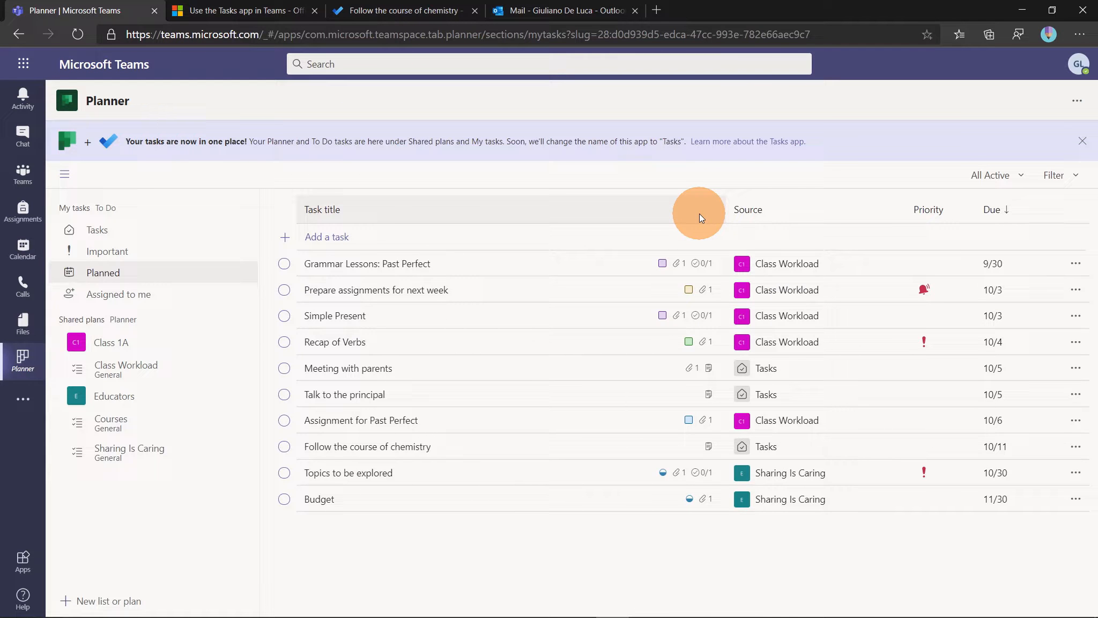
- View the tasks assigned to me, then open the Class Workload plan and show it as a board
left_click(190, 302)
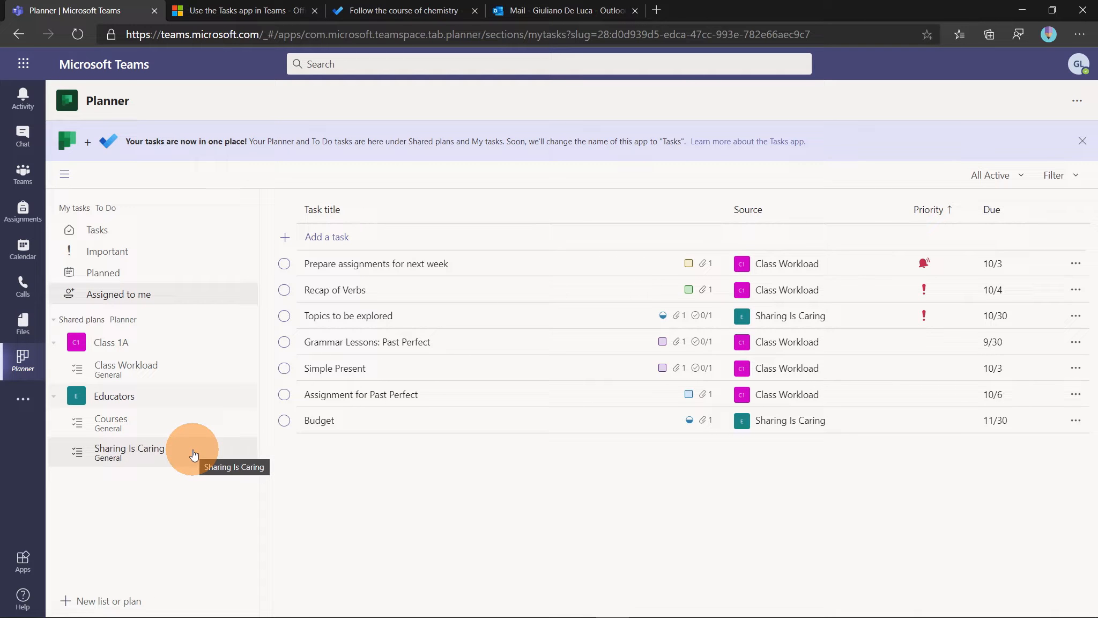
left_click(172, 374)
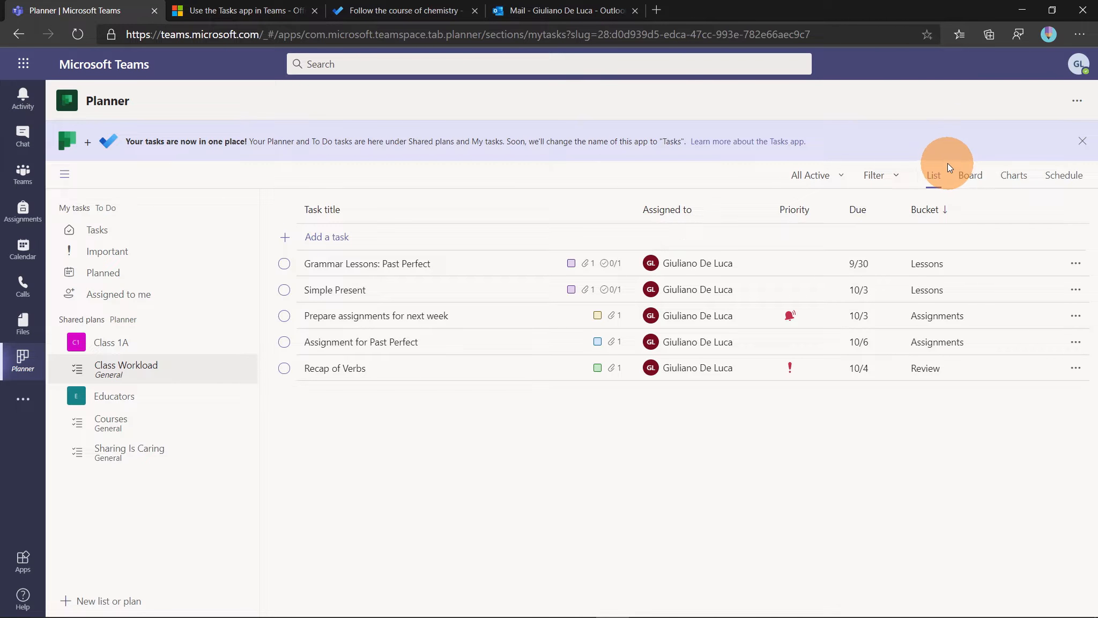
left_click(980, 178)
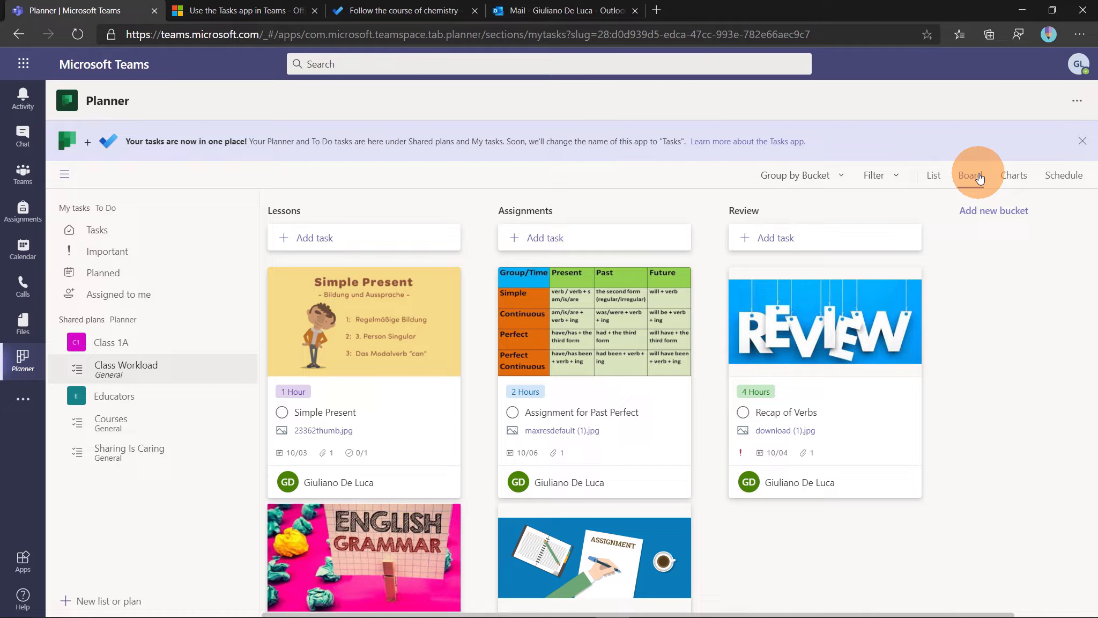
- Show the Class Workload plan as charts and look through its task list beside them
left_click(1012, 181)
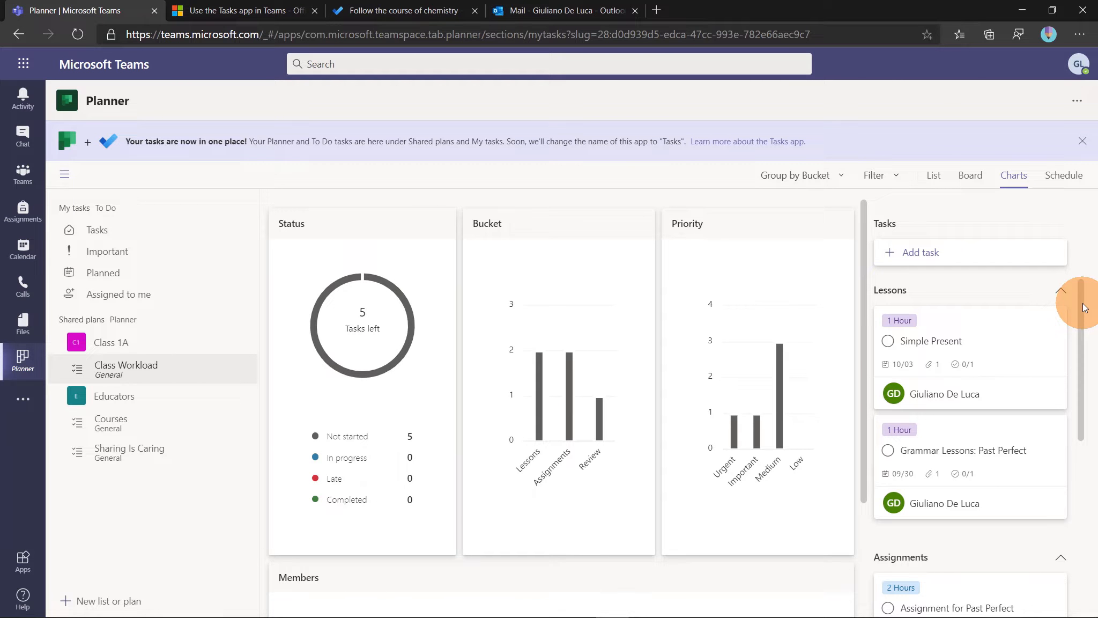
left_click_drag(1084, 307, 1084, 340)
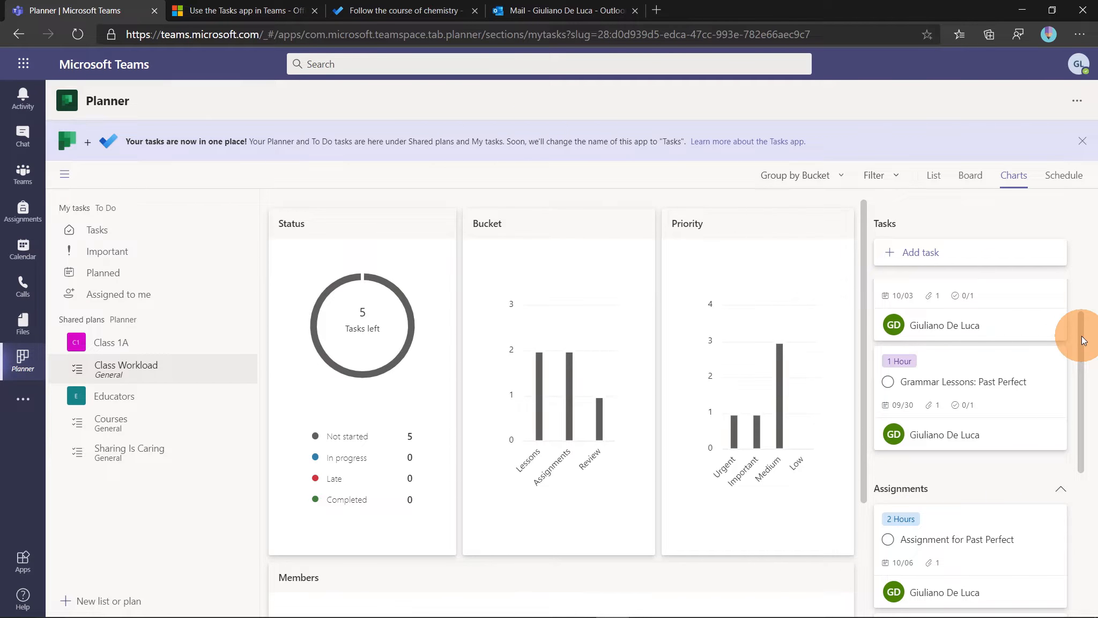
left_click_drag(864, 300, 874, 258)
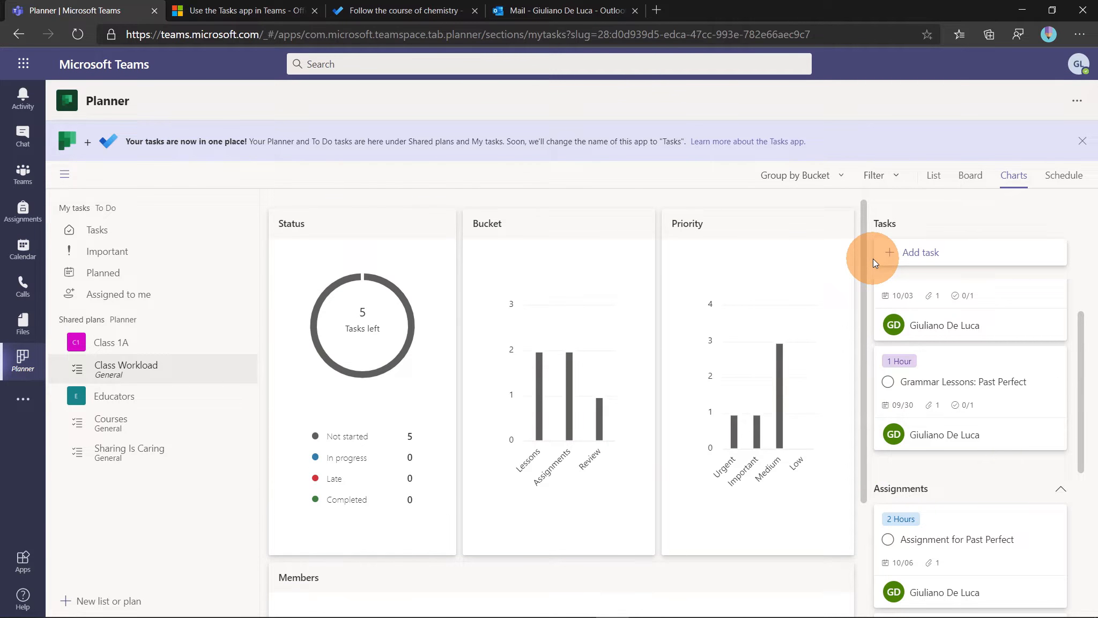
- View the Class Workload plan's monthly schedule, including the tasks on October 2, 2020, then change the calendar to the week view
left_click(1072, 186)
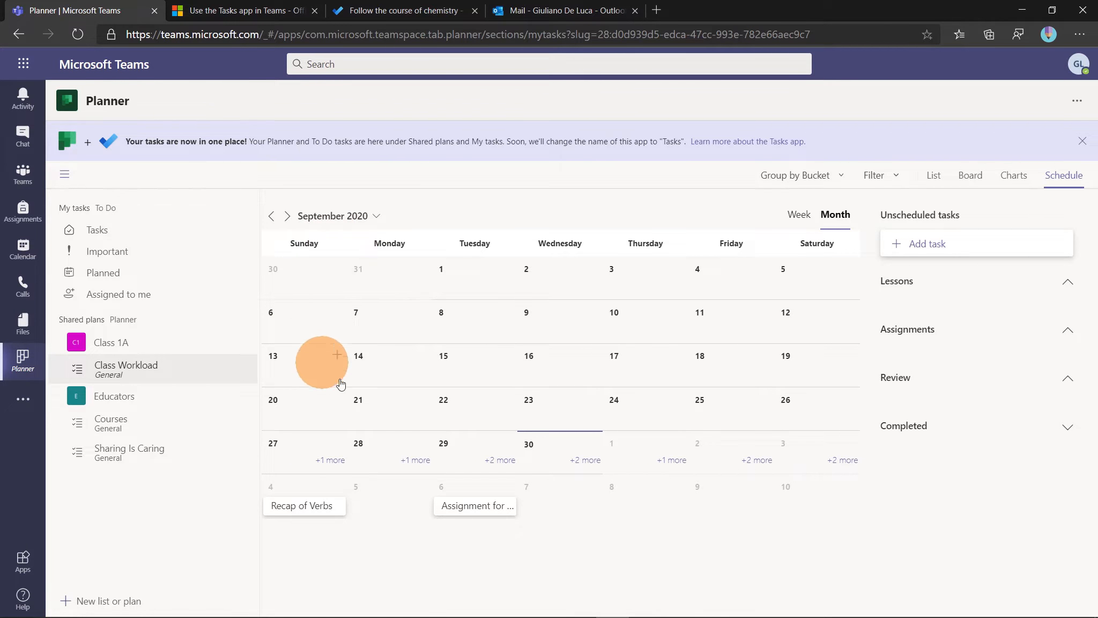
mouse_move(686, 362)
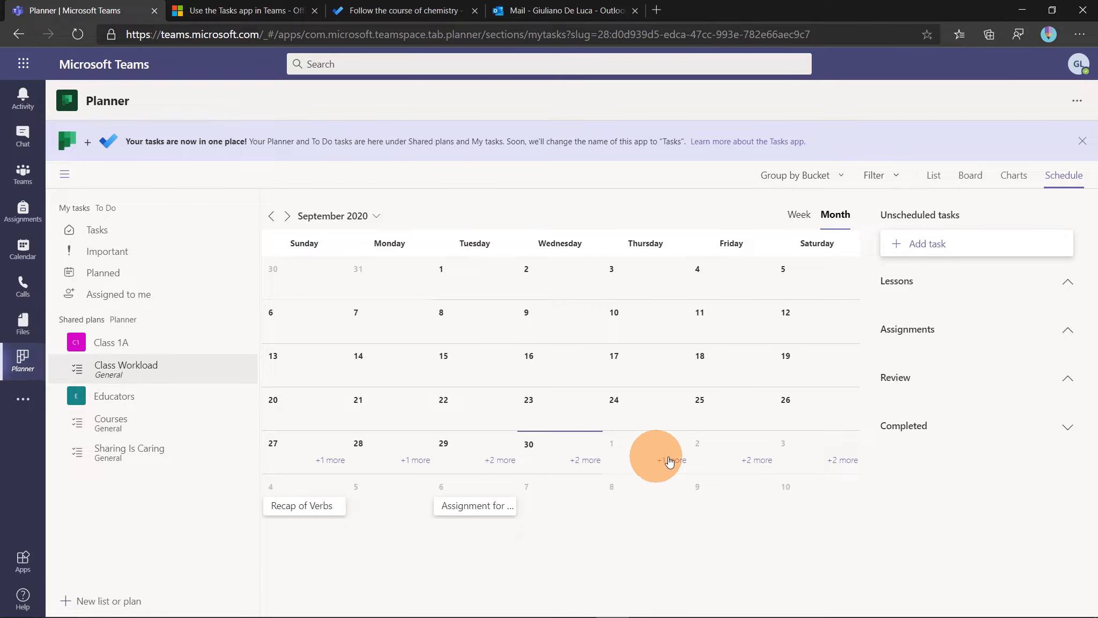
left_click(758, 465)
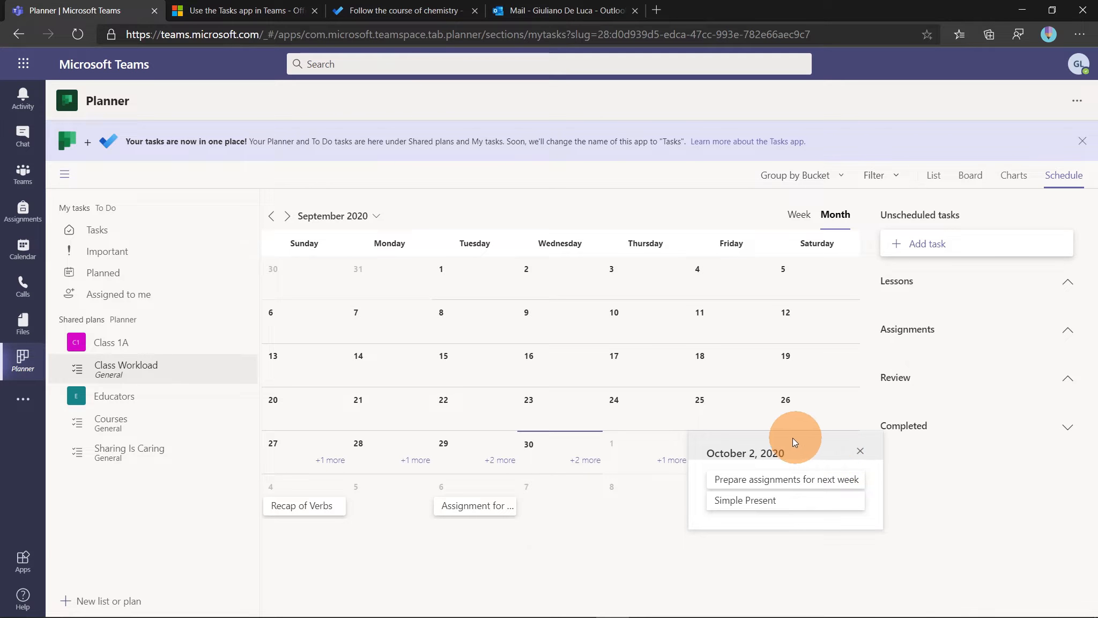
left_click(860, 454)
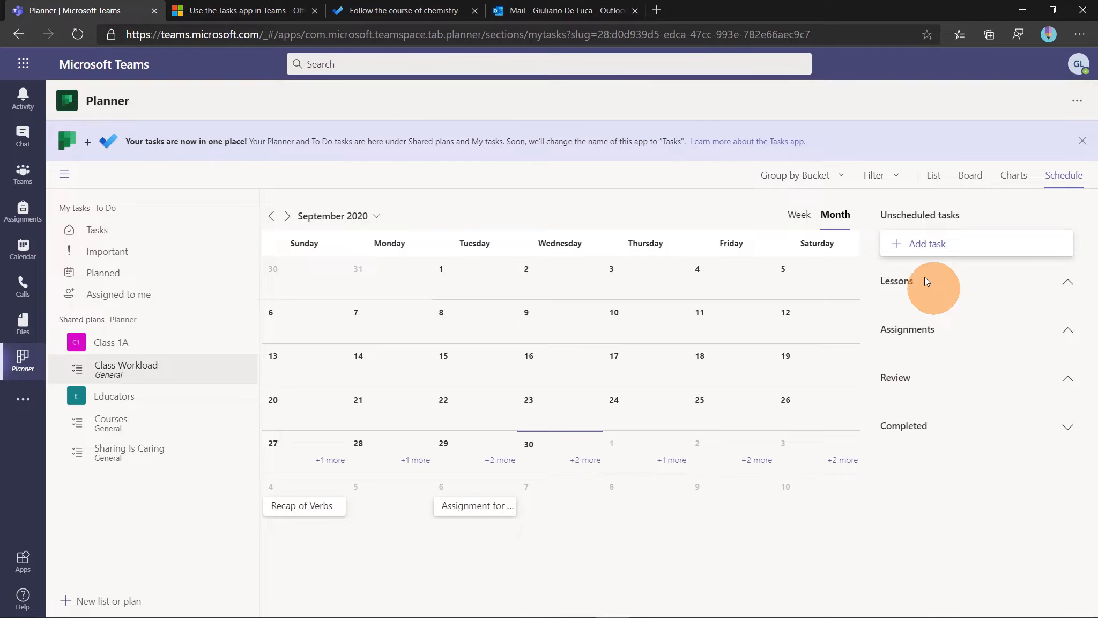
left_click(799, 217)
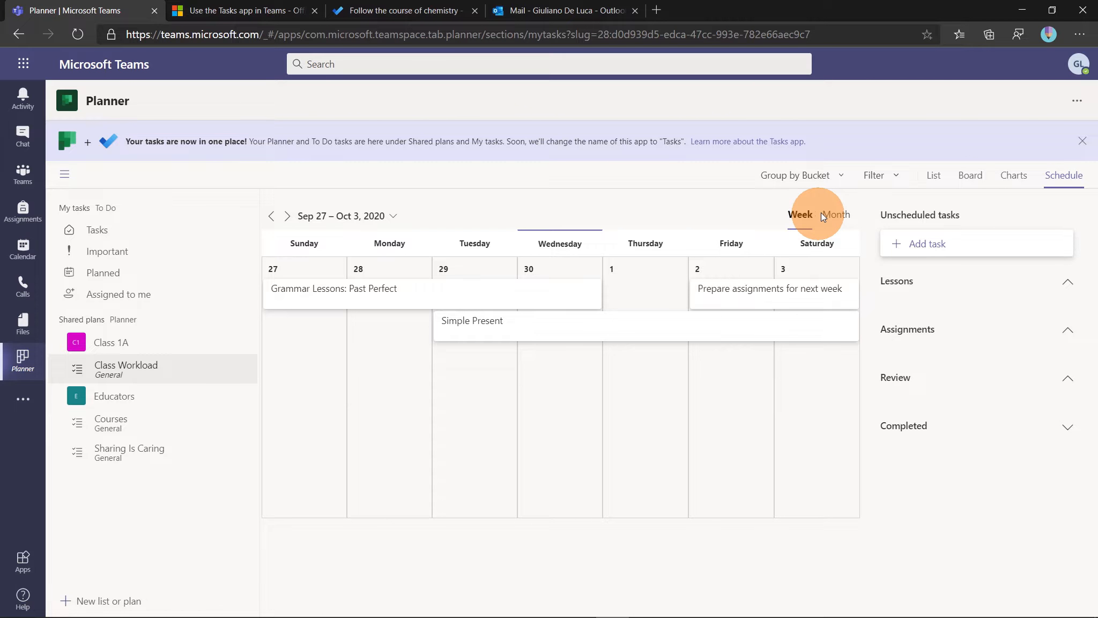
- Examine the plan's grouping choices and filter criteria, then dismiss them without applying any
left_click(843, 175)
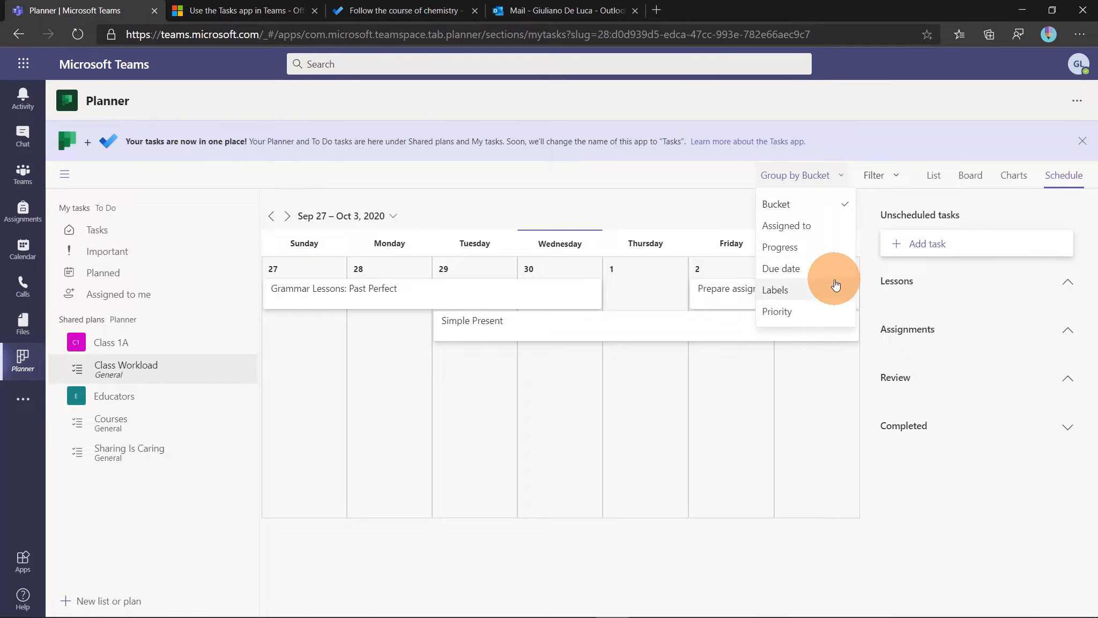
left_click(890, 178)
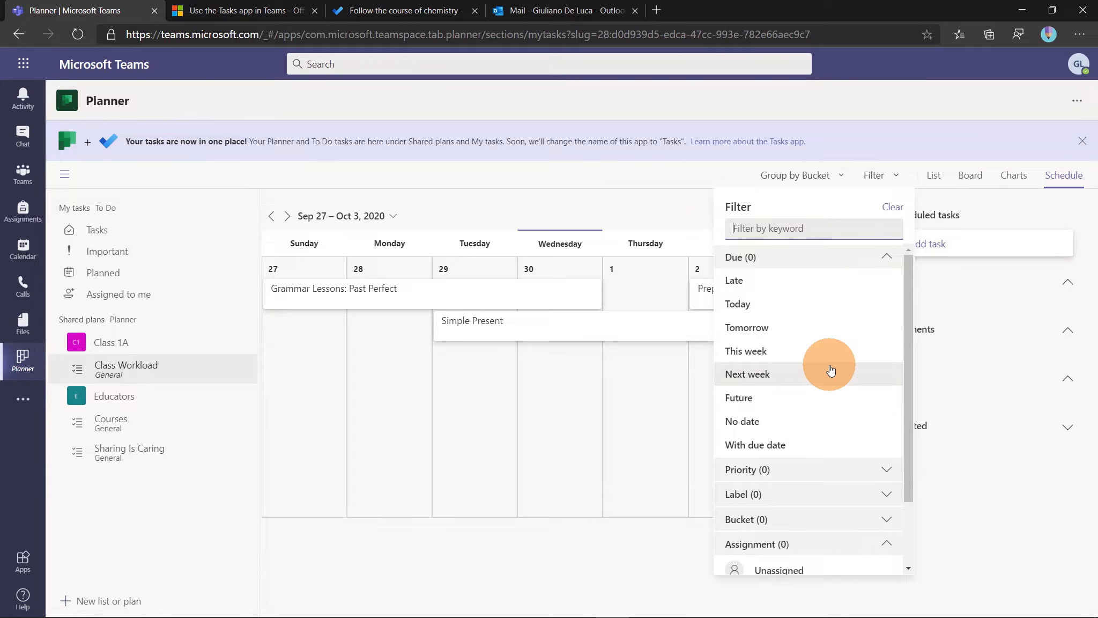
left_click(597, 191)
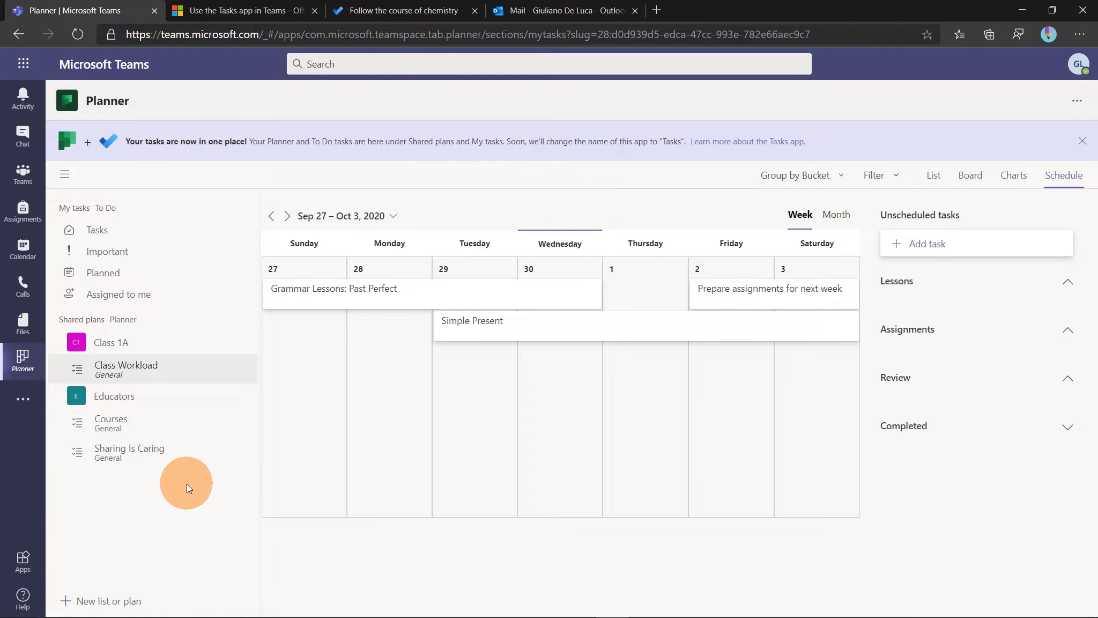
- Create a personal task list named "Presentations" in My tasks
left_click(71, 602)
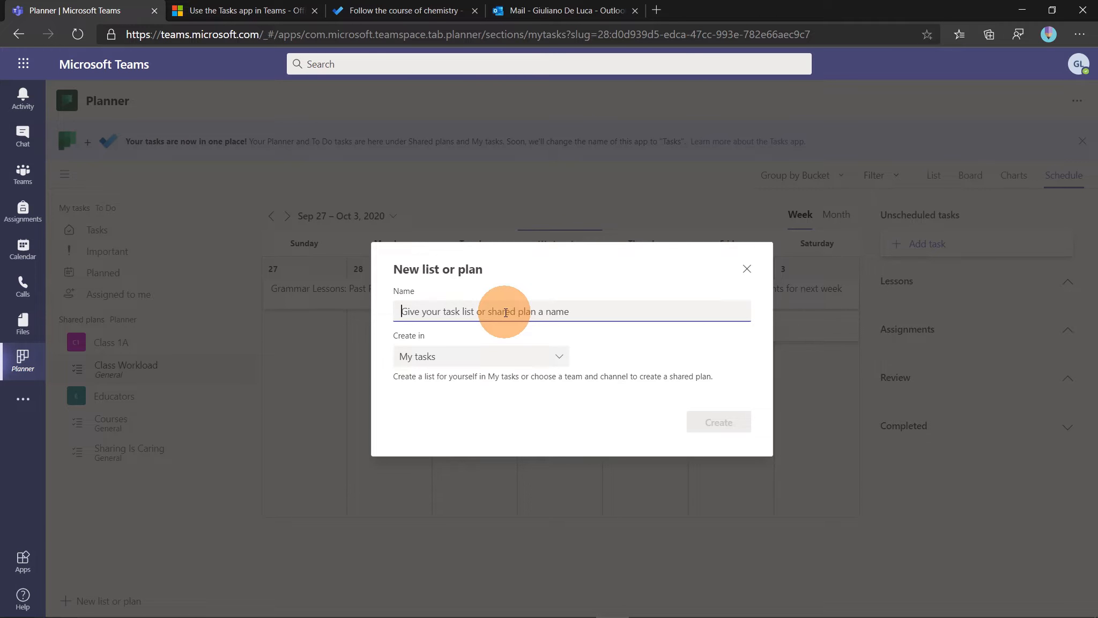
type("Presentations")
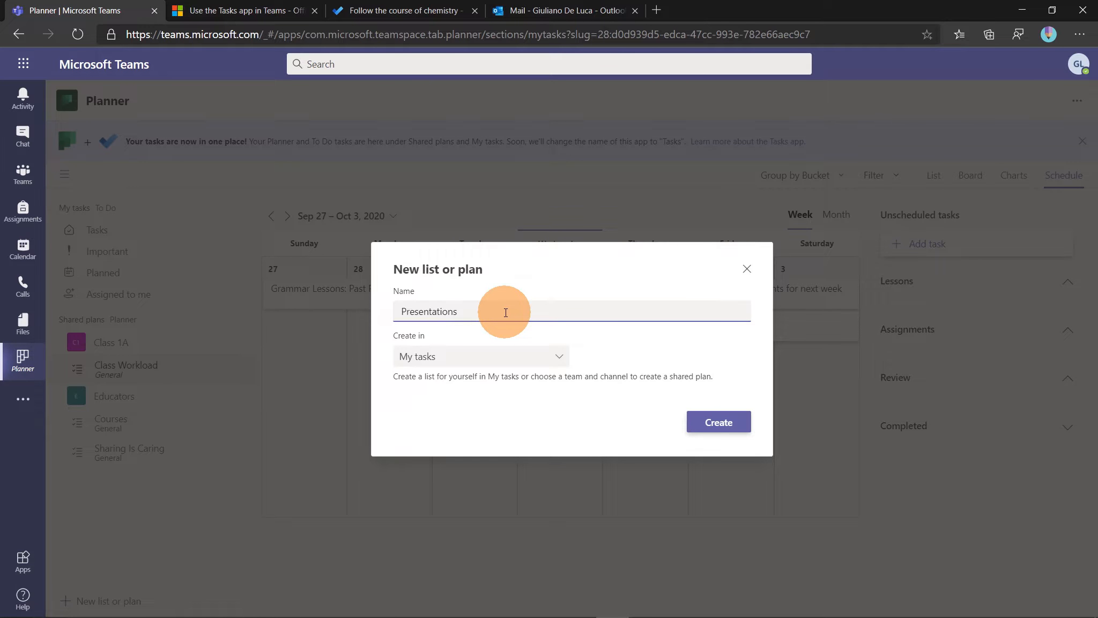
left_click(521, 358)
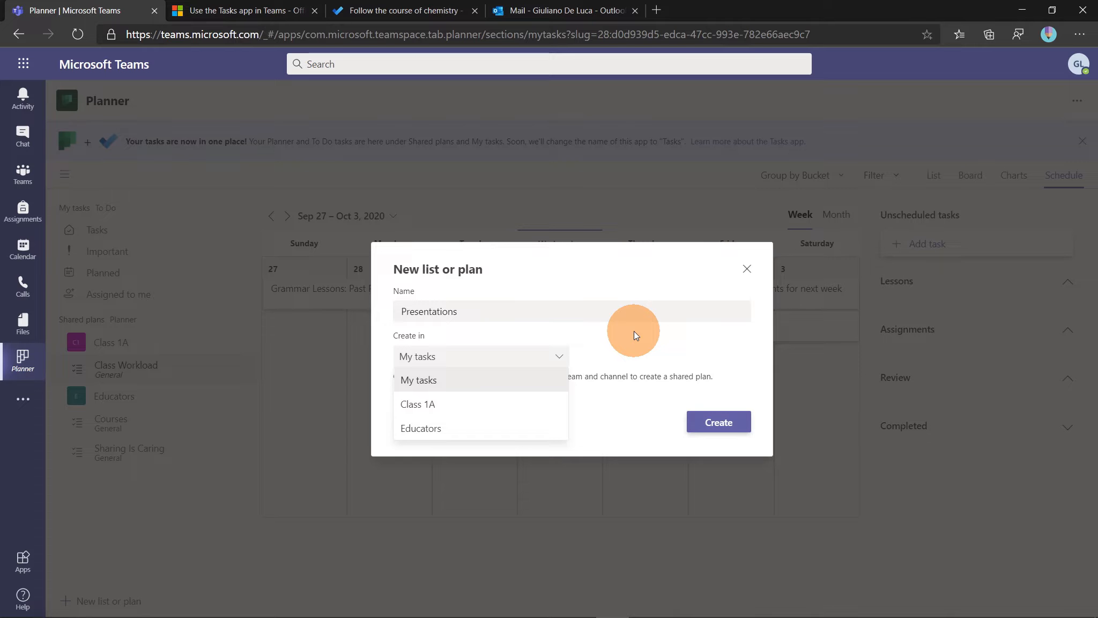
left_click_drag(681, 344, 723, 423)
left_click(724, 422)
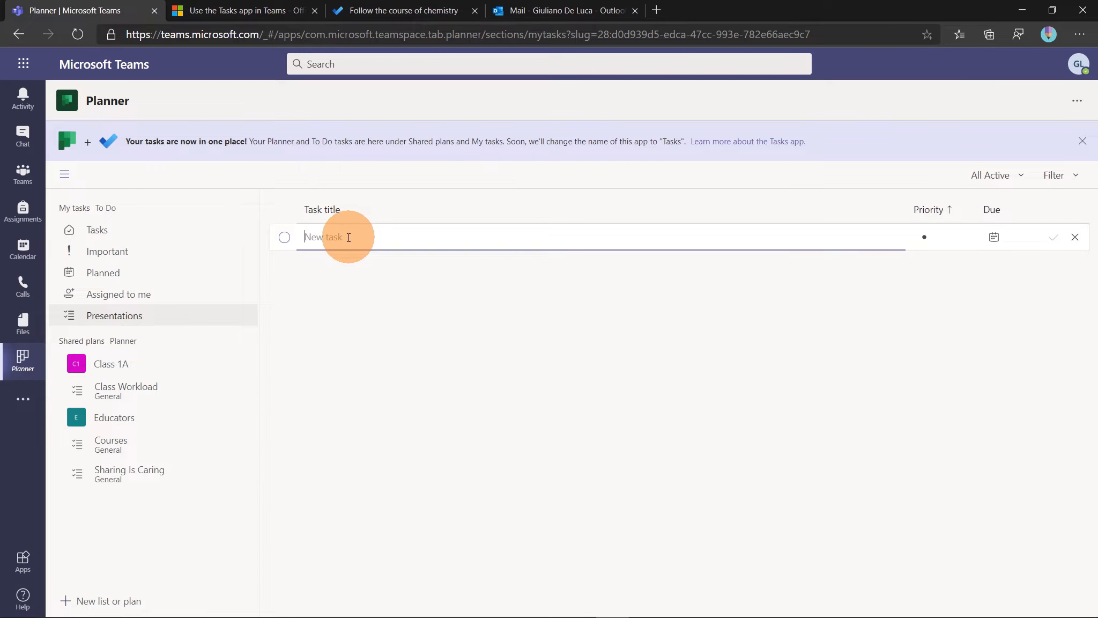
- Switch to To Do in the browser to view the Presentations list, then return to Microsoft Teams
left_click(411, 19)
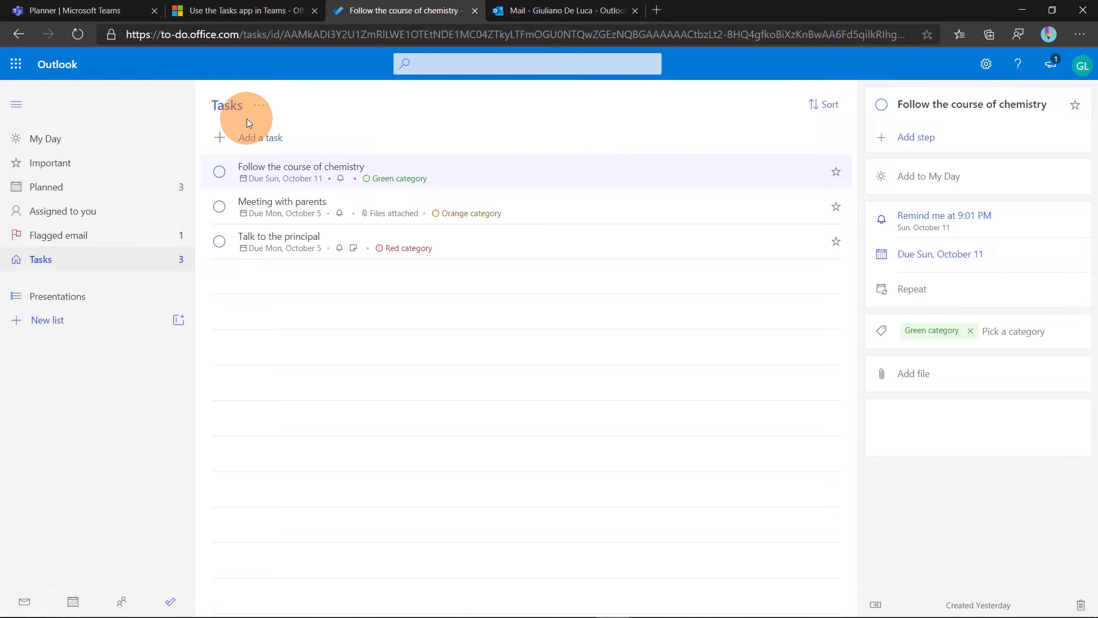
left_click(99, 305)
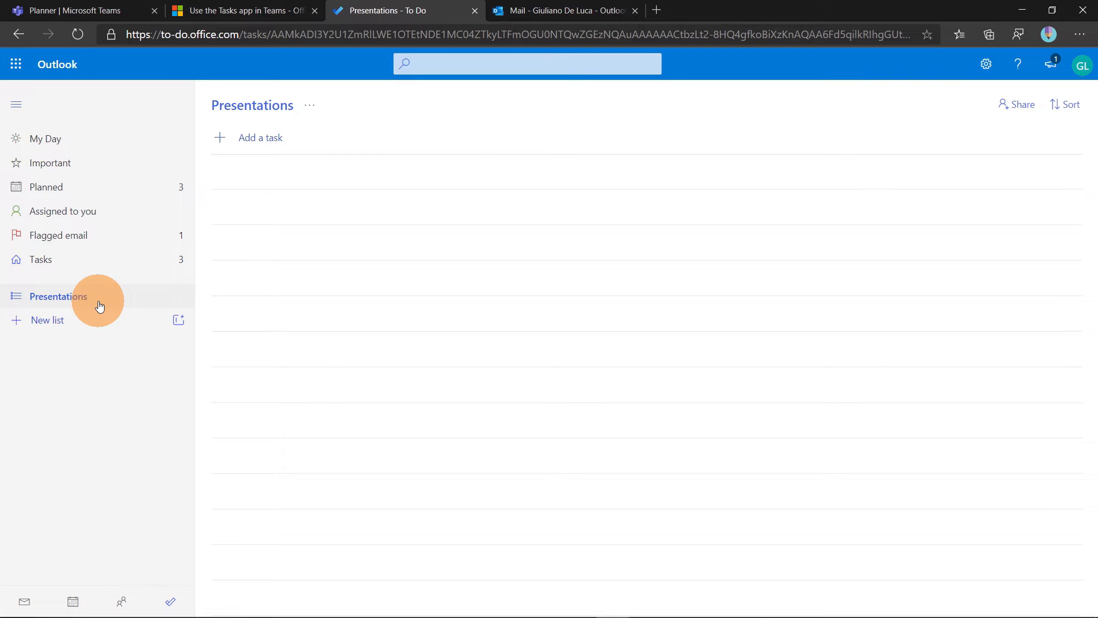
left_click(108, 15)
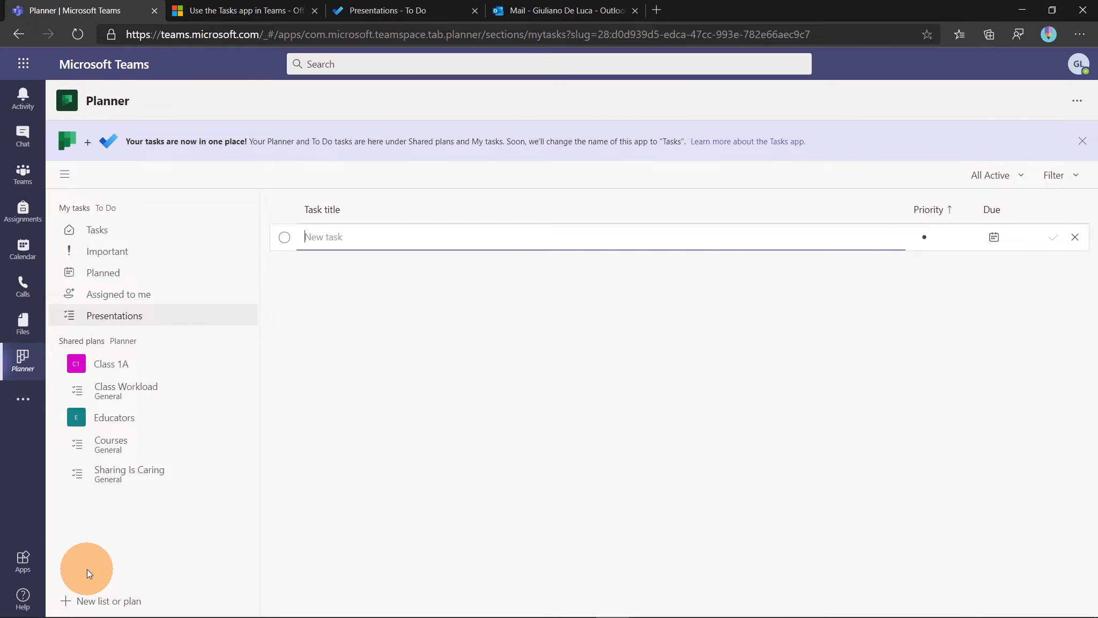
- Create a shared plan named "Training" in the General channel of the Educators team
left_click(67, 602)
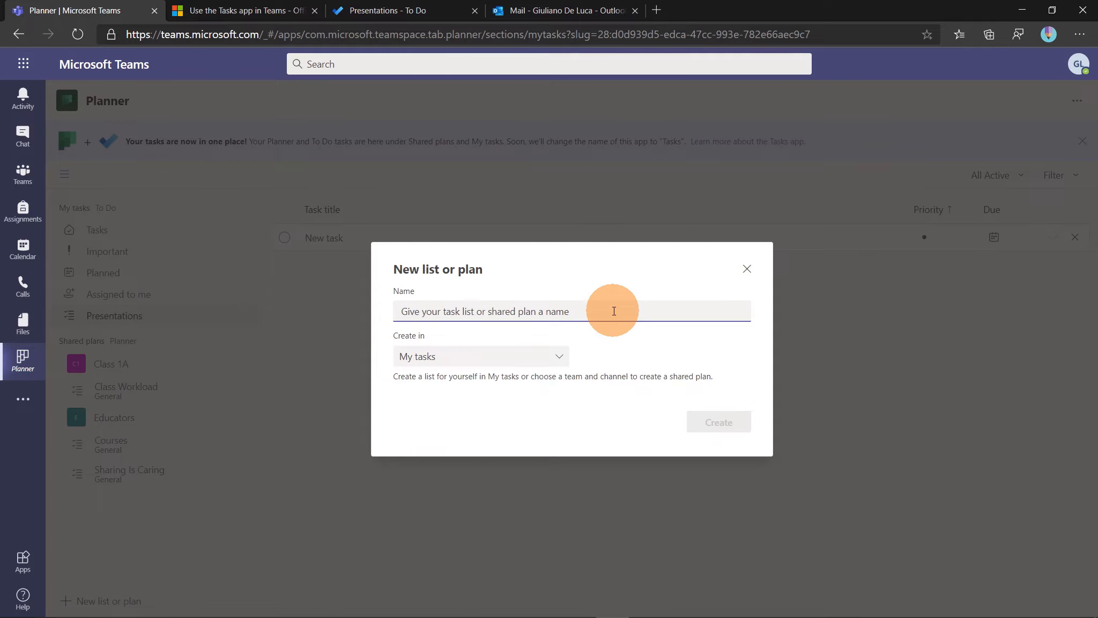
type("Training")
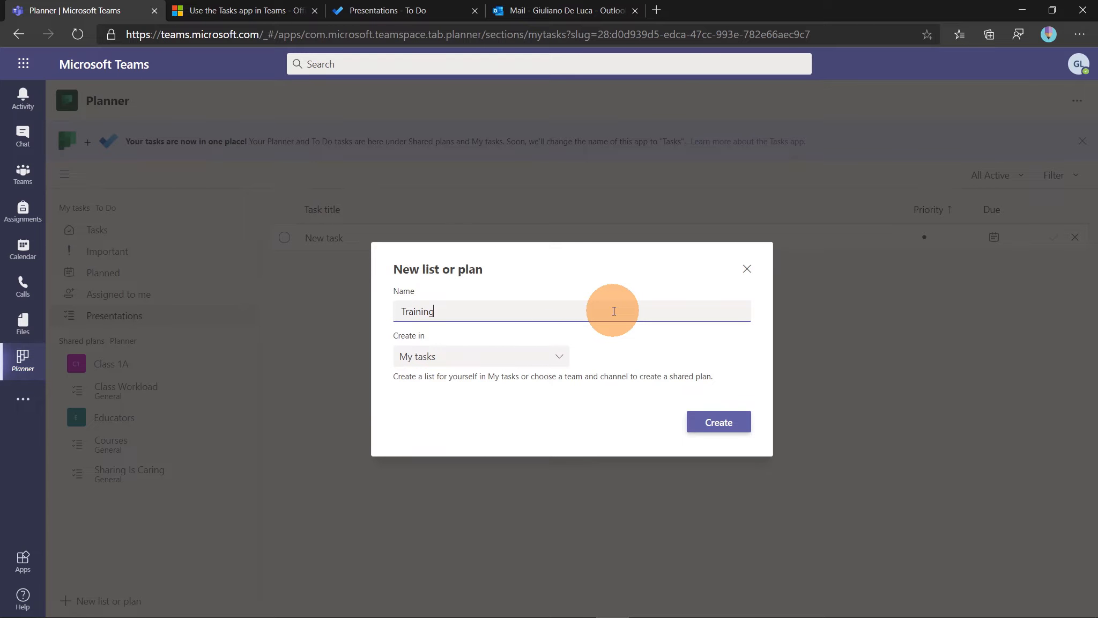
left_click(560, 359)
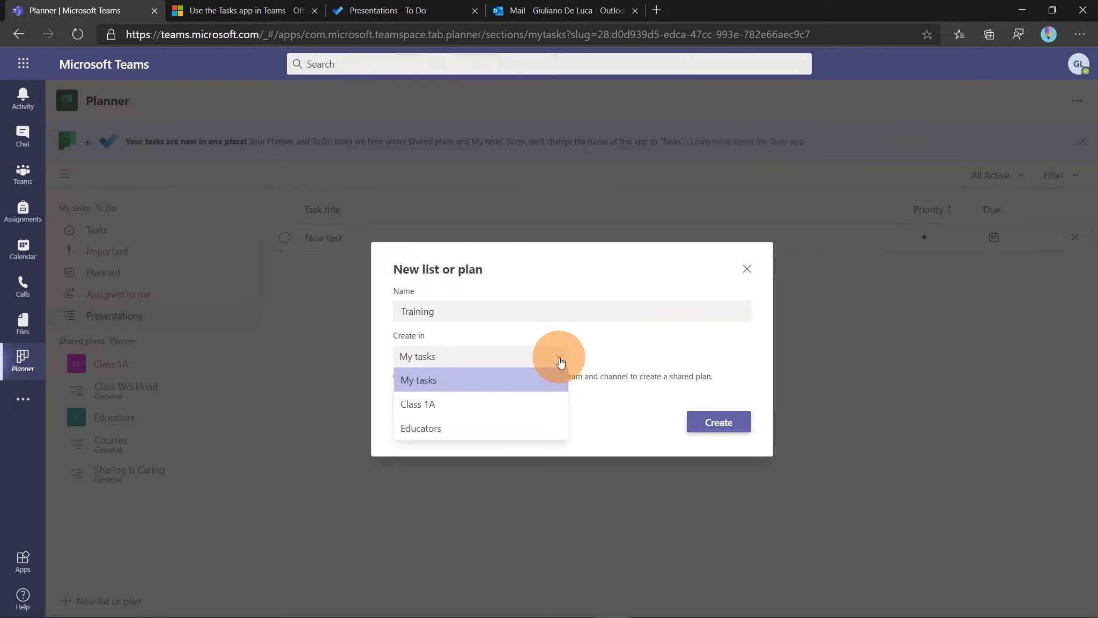
left_click(477, 425)
left_click(721, 358)
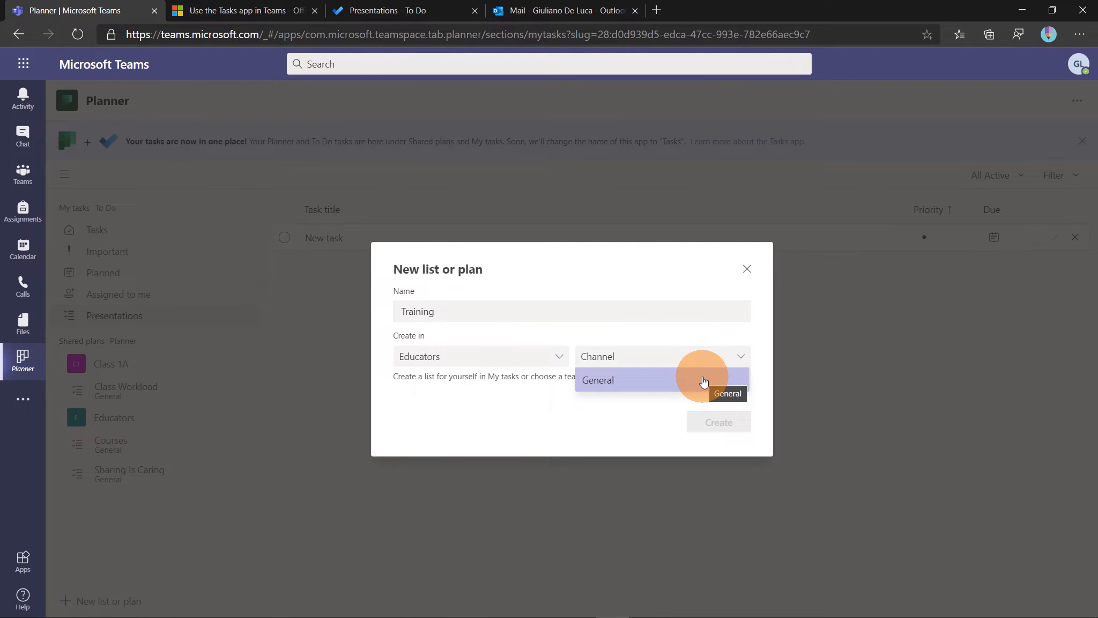
left_click(703, 378)
left_click(724, 424)
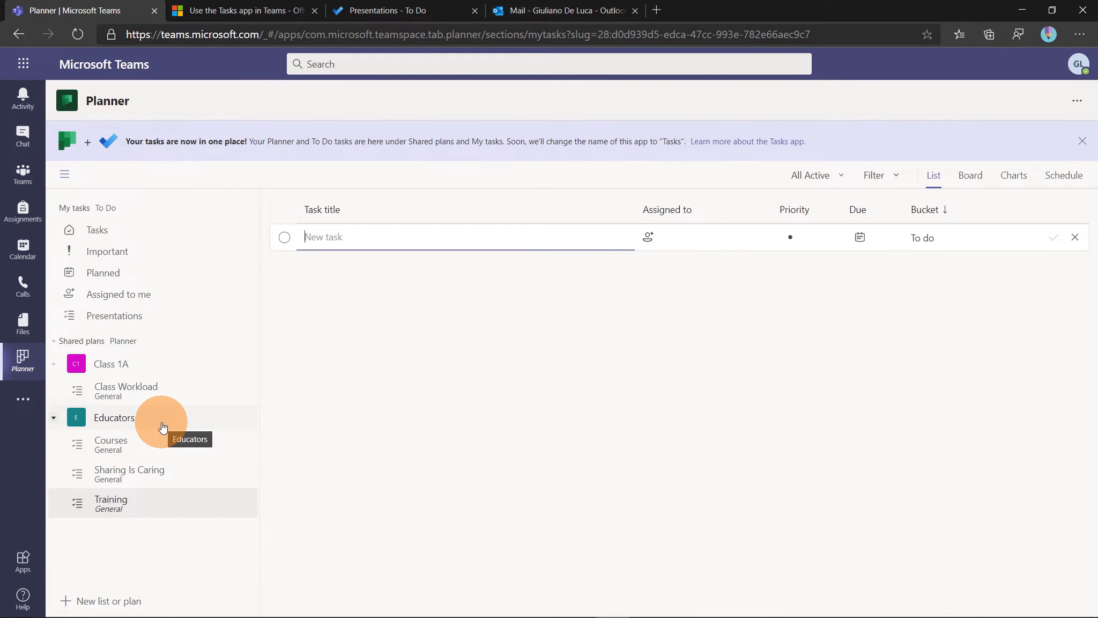
- View the Training plan in the Educators team's General channel, then return to the Planner app
left_click(23, 176)
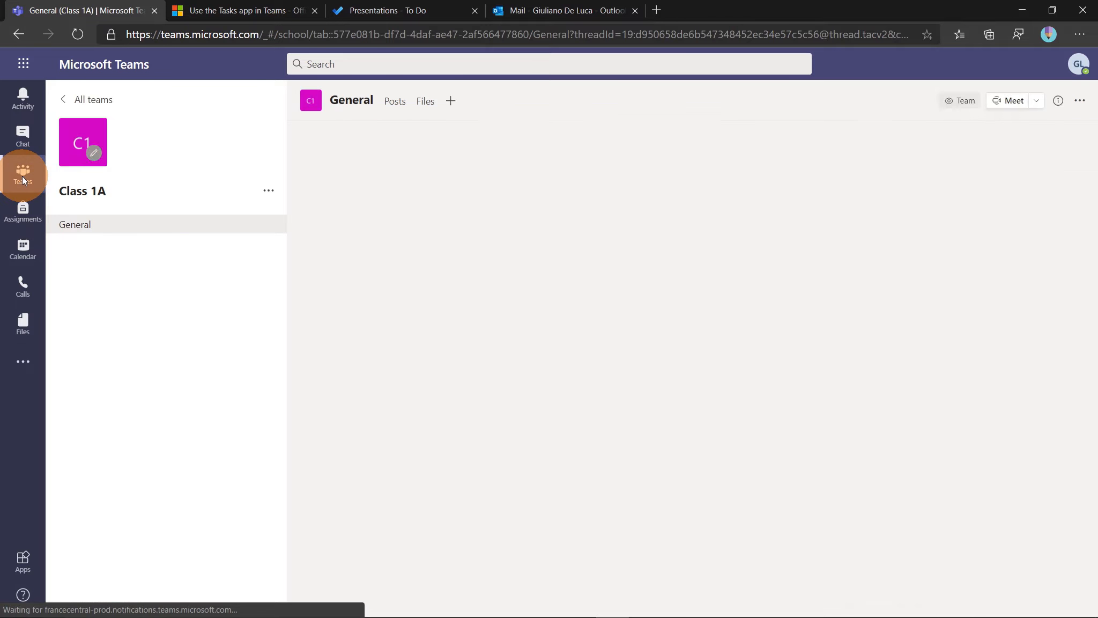
left_click(66, 102)
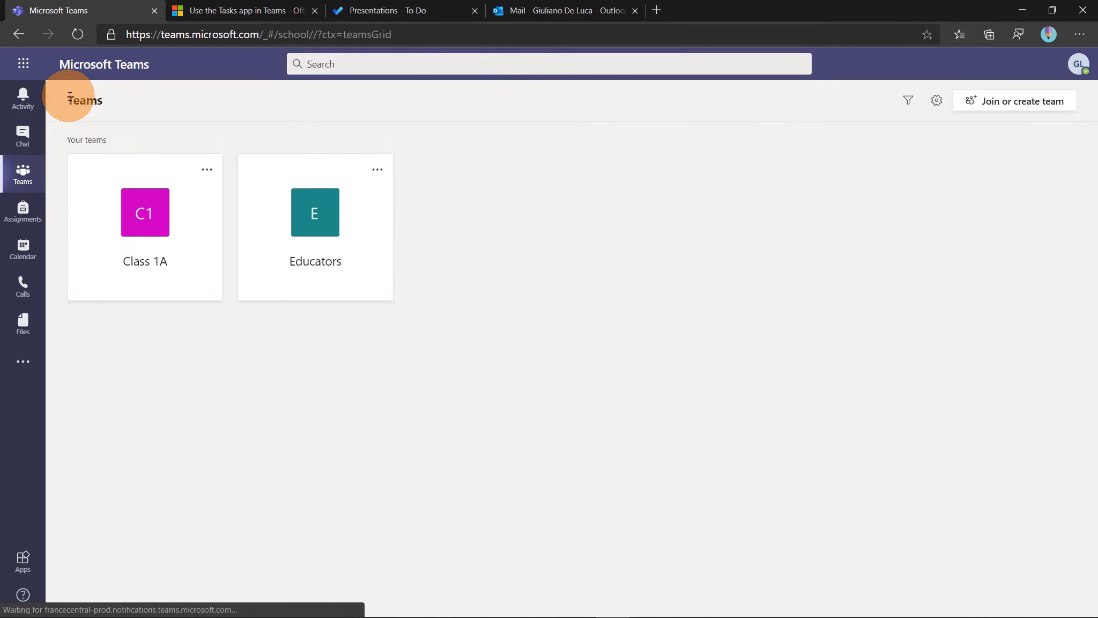
left_click(324, 217)
left_click(324, 217)
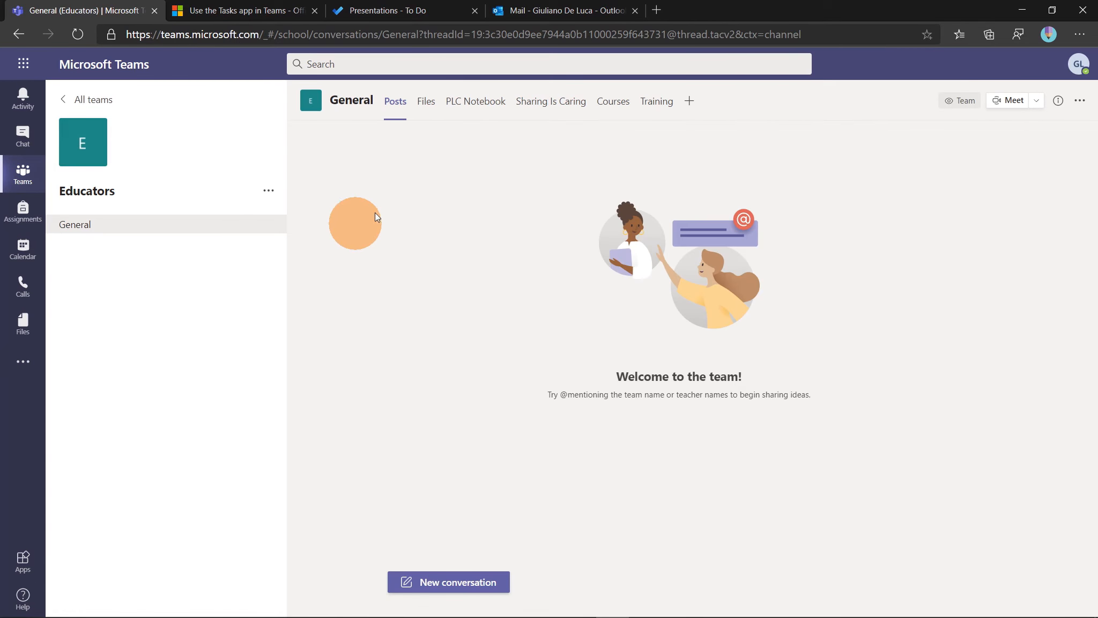
left_click(658, 105)
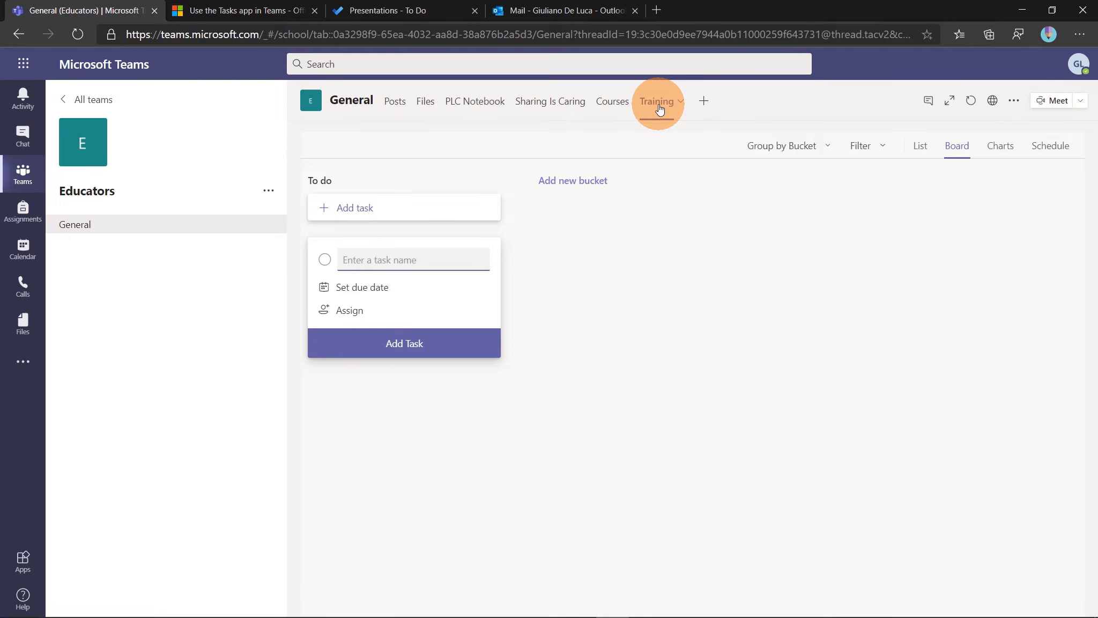
left_click(39, 368)
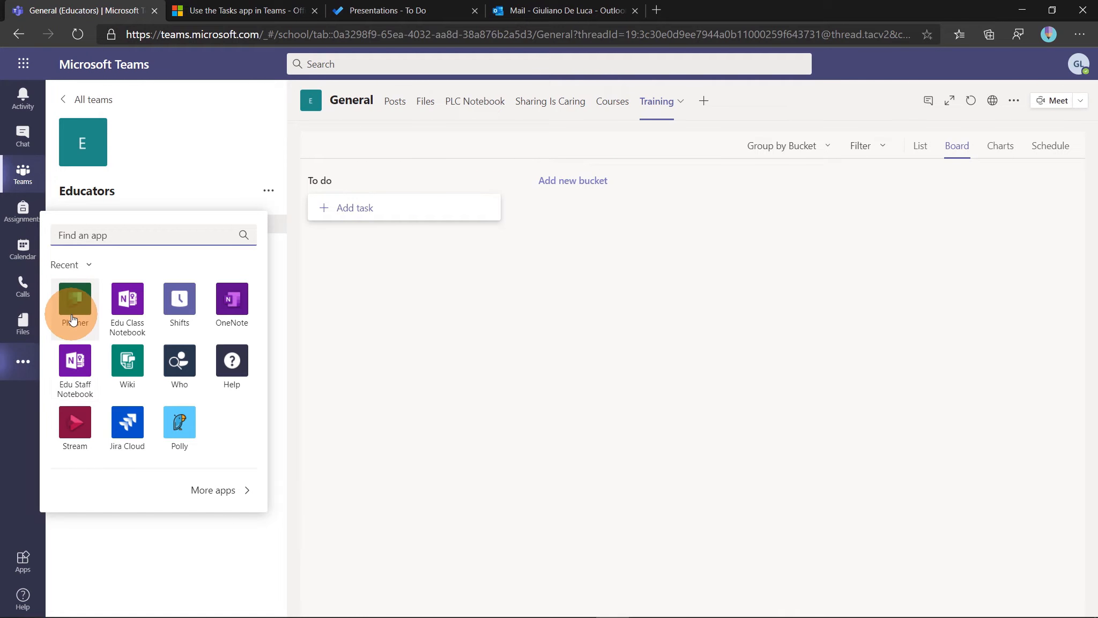
left_click(73, 319)
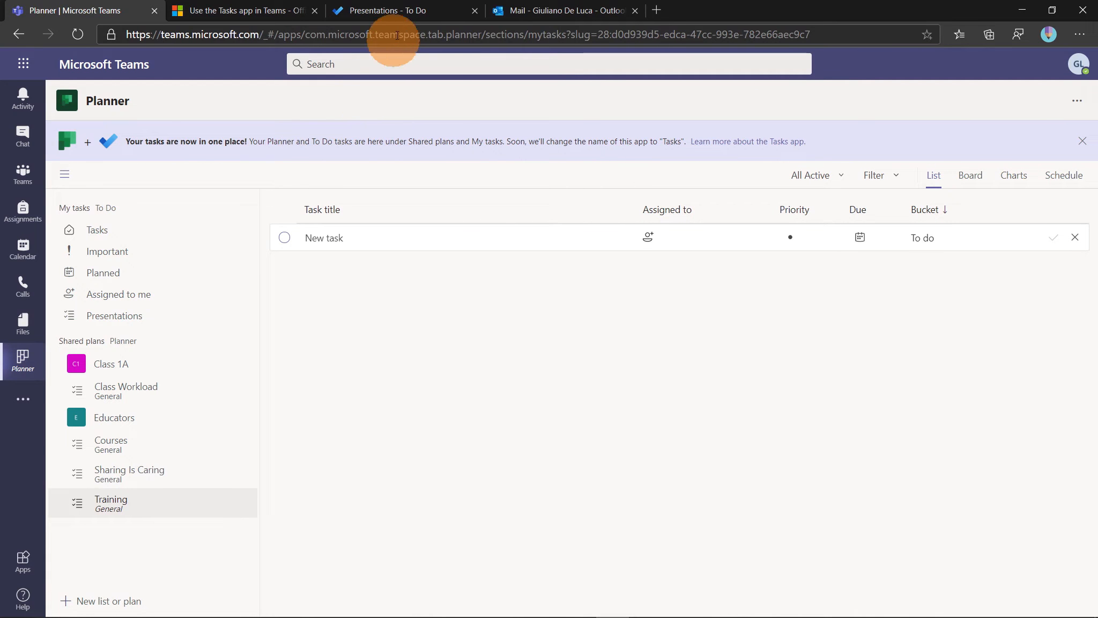
- Switch to To Do to view the Flagged email list, then return to Planner in Microsoft Teams
left_click(404, 18)
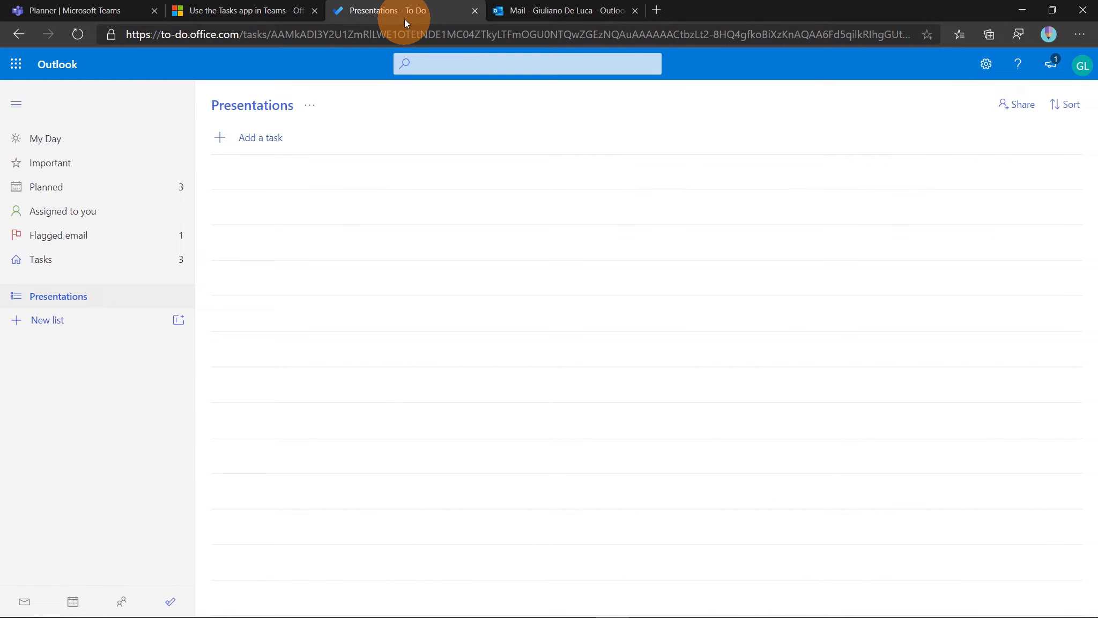
left_click(74, 239)
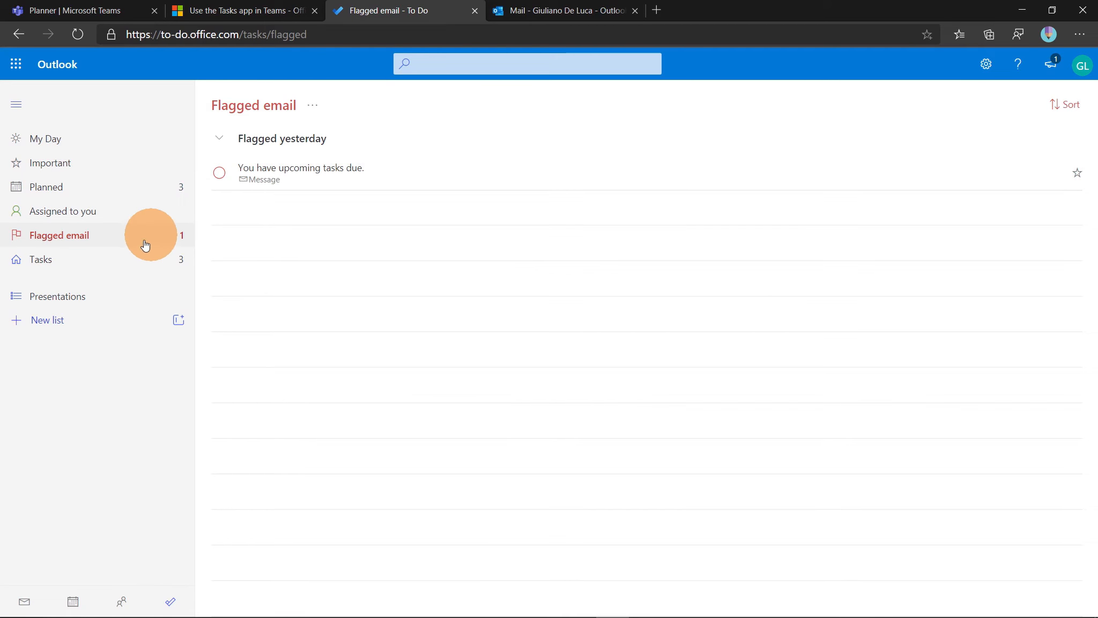
left_click(93, 15)
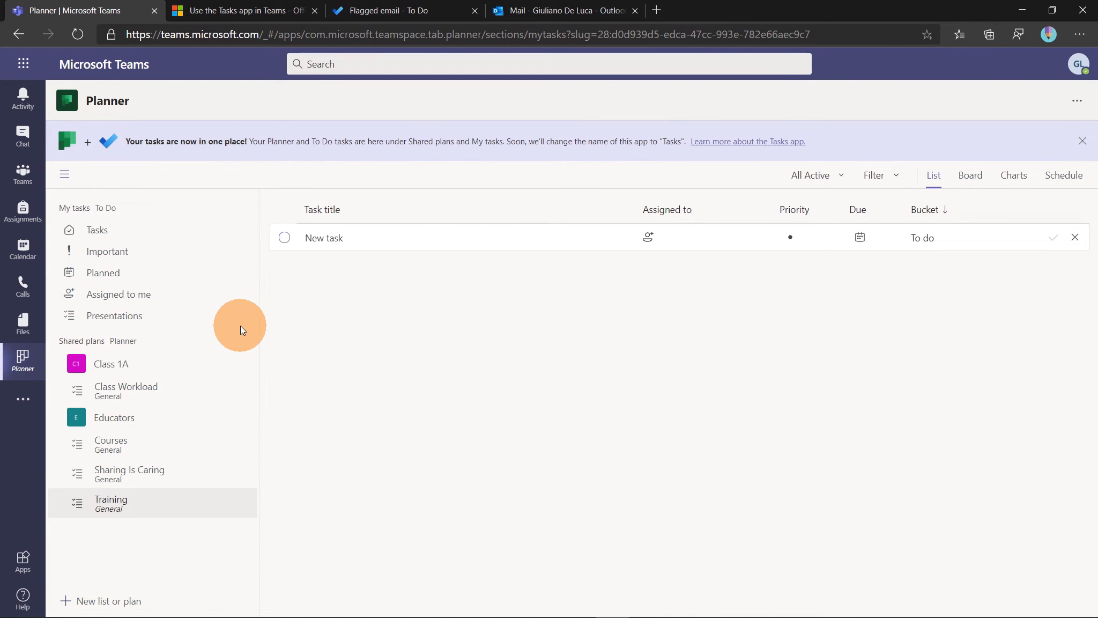
- Add a task named "Test" to the Presentations list and open its details
left_click(145, 325)
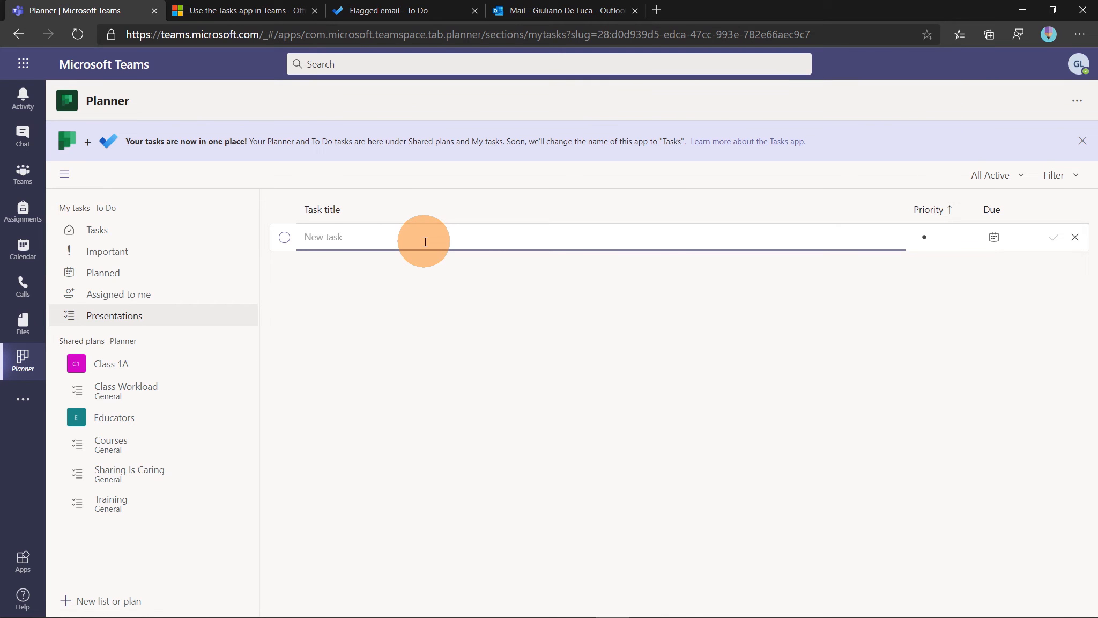
type("Test")
key("Return")
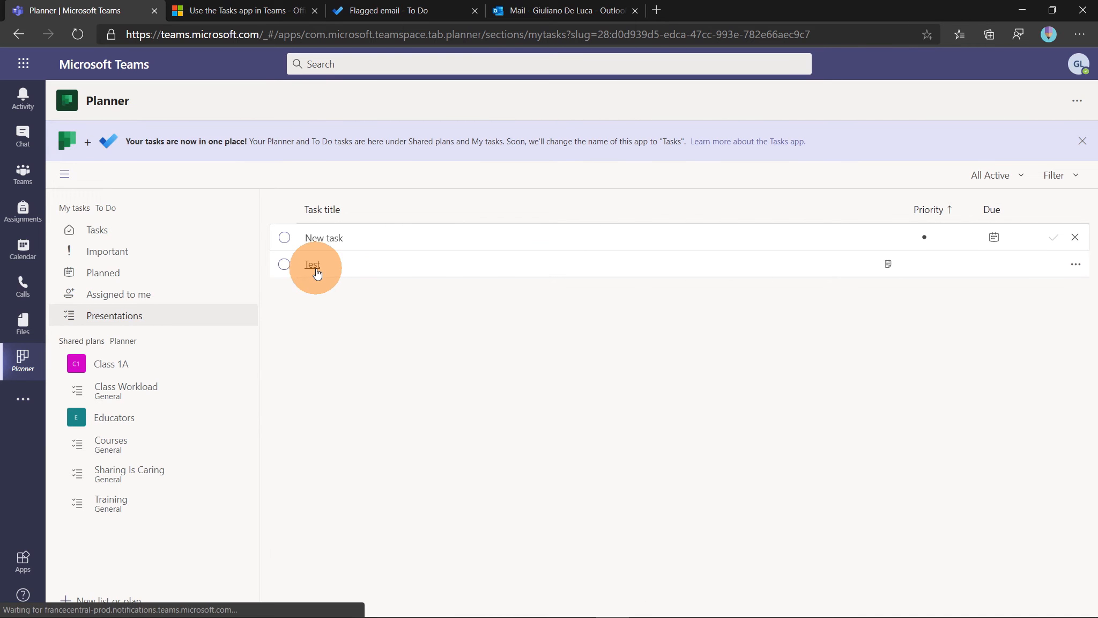
left_click(313, 265)
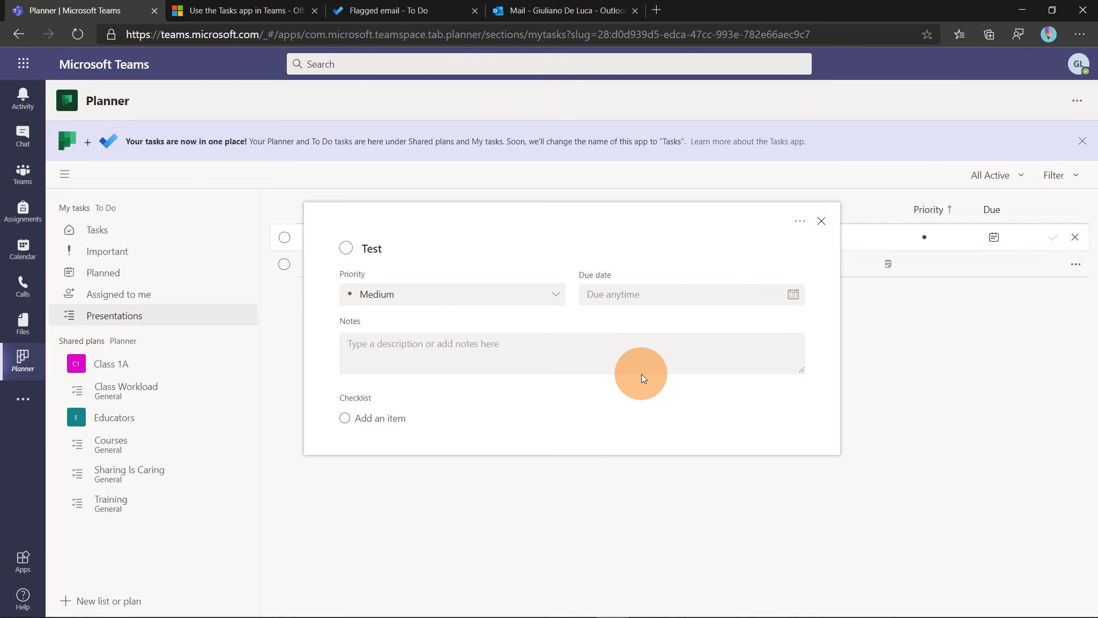
- Add a task named "Factory" to the Class Workload plan of the Class 1A team and open its details
left_click(822, 221)
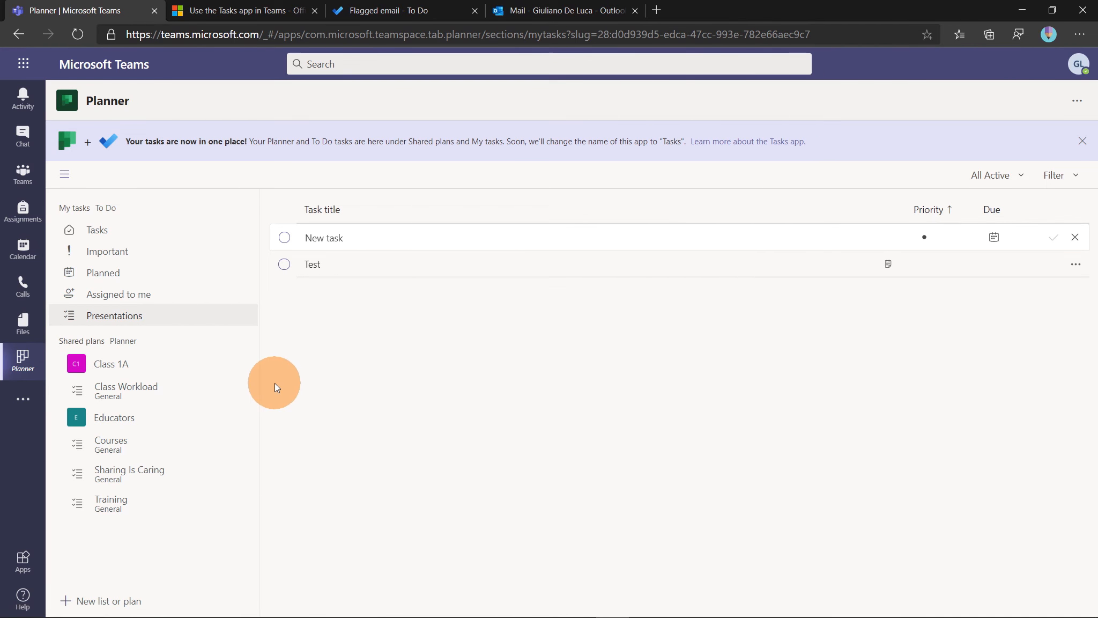
left_click(142, 388)
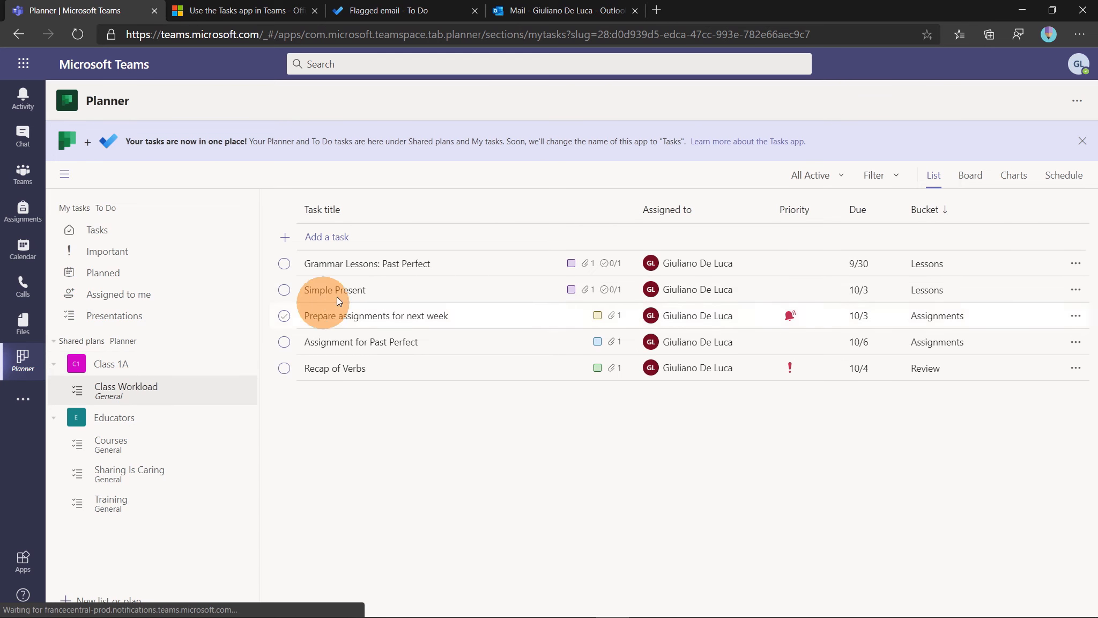
left_click(345, 236)
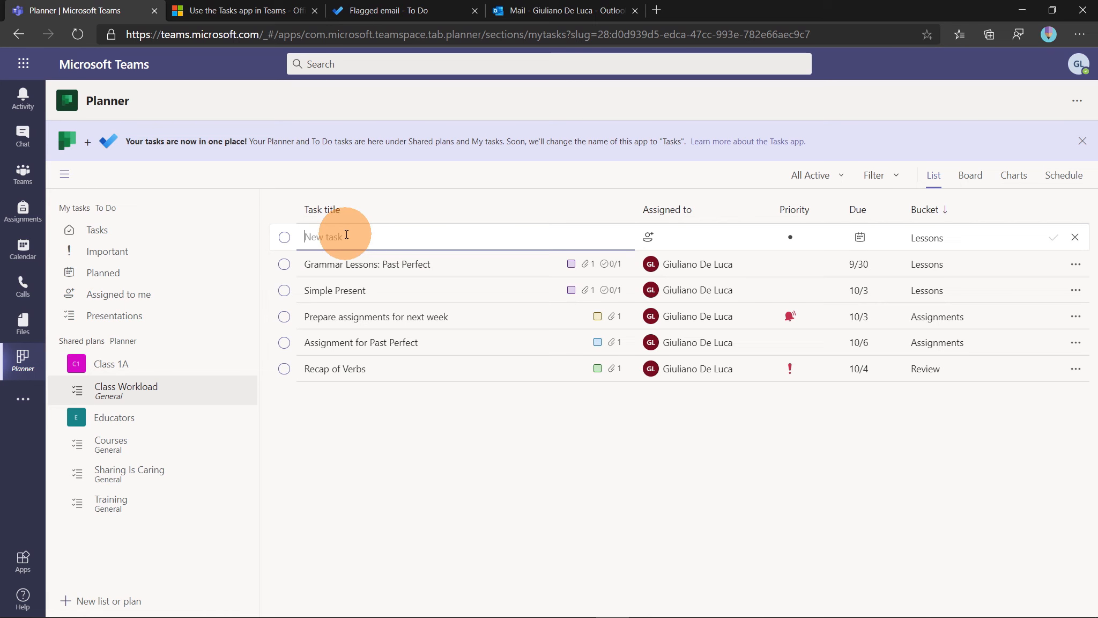
type("Factory")
key("Return")
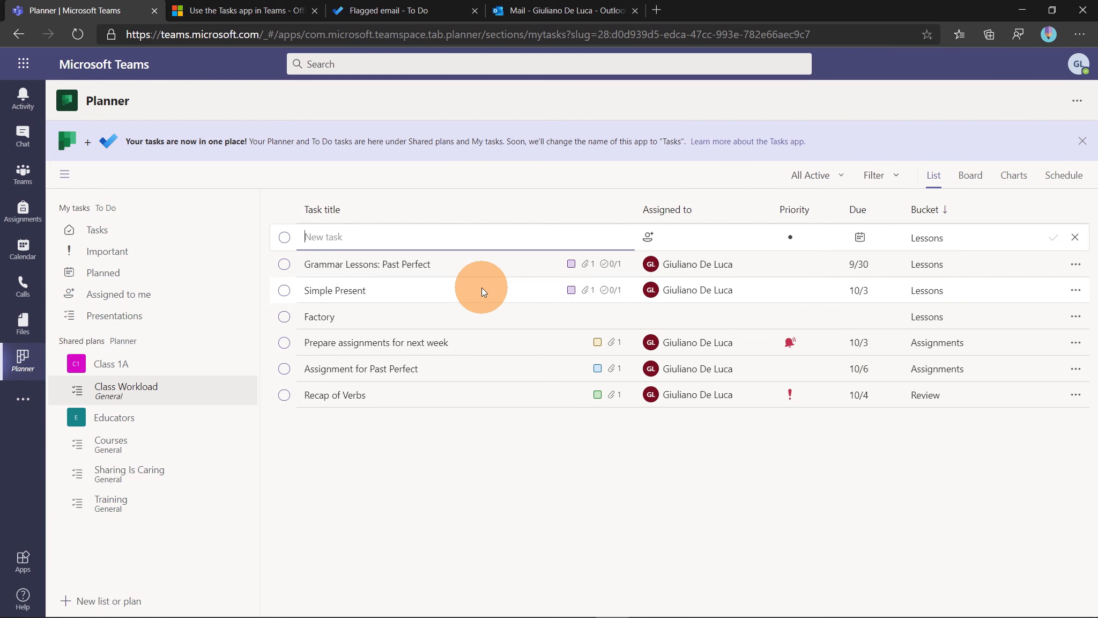
left_click(321, 316)
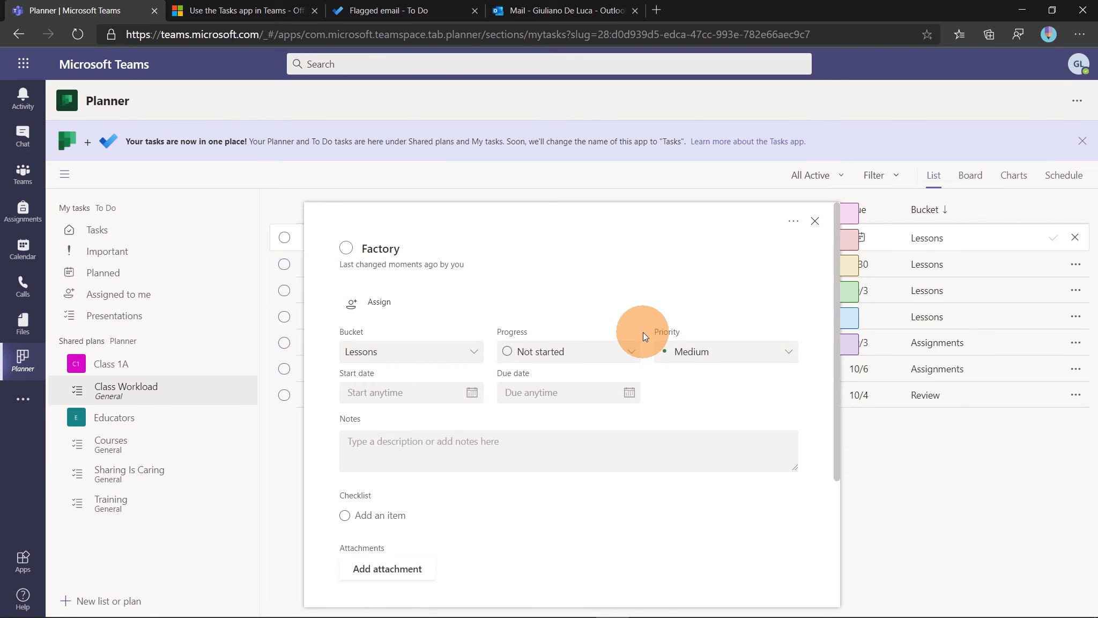
mouse_move(837, 291)
left_mouse_down()
mouse_move(830, 424)
mouse_move(836, 273)
left_mouse_up()
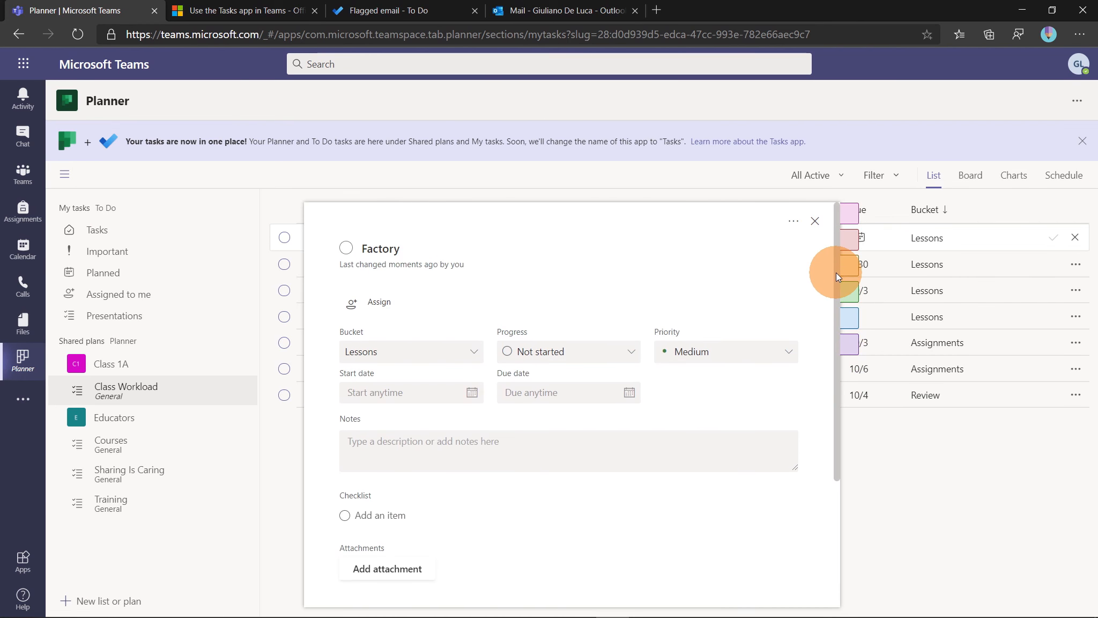